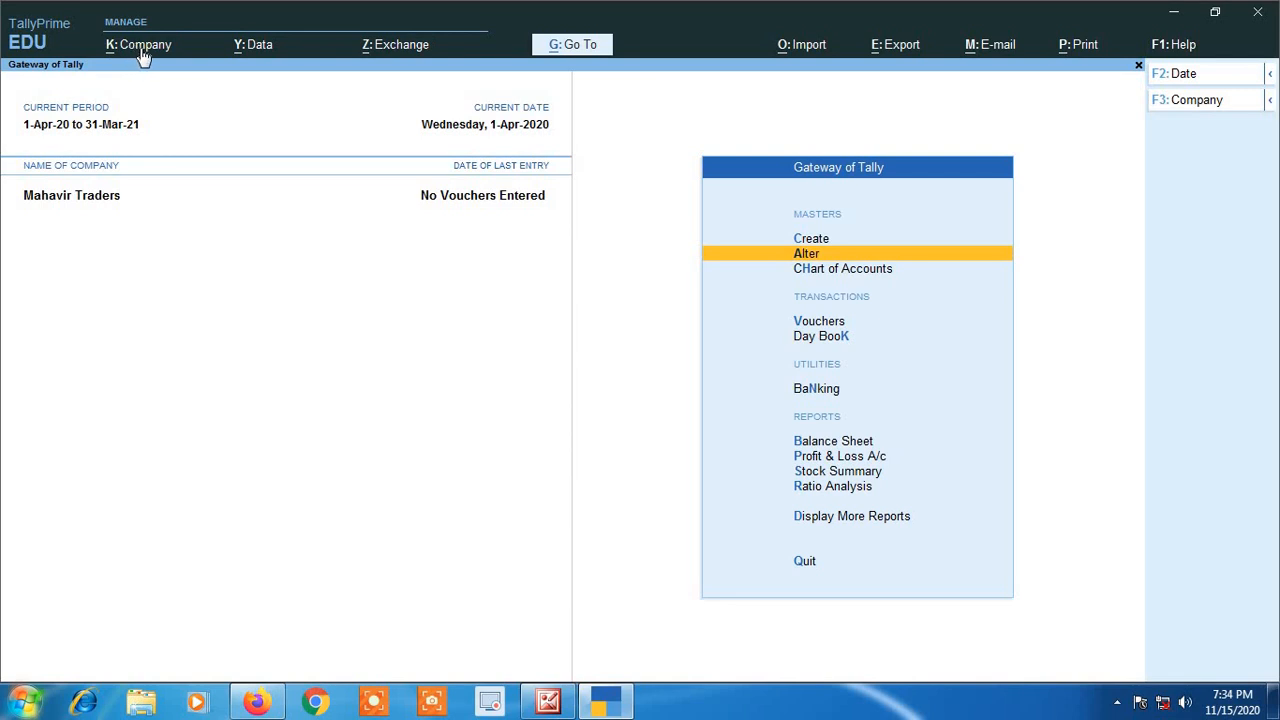
Open the company features settings for Mahavir Traders.
{"action": "left_click", "coordinate": [143, 55]}
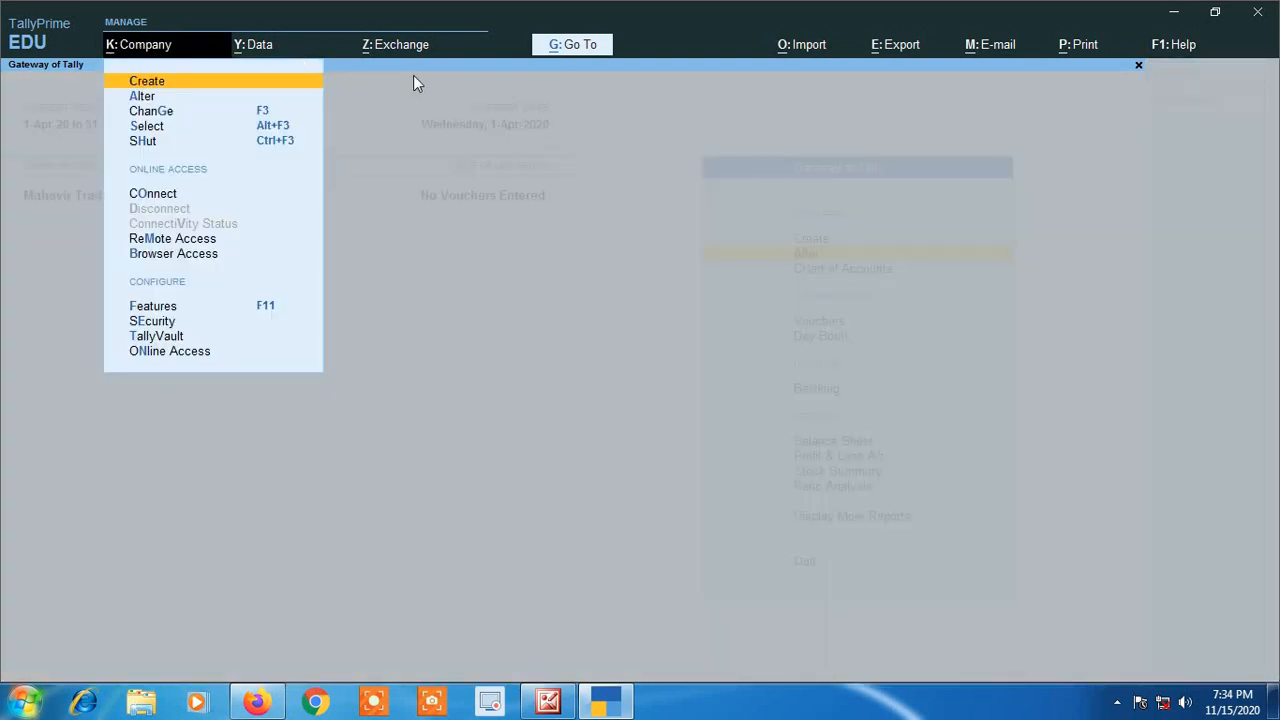
{"action": "key", "text": "Down"}
{"action": "key", "text": "Down"}
{"action": "key", "text": "Down"}
{"action": "key", "text": "Down"}
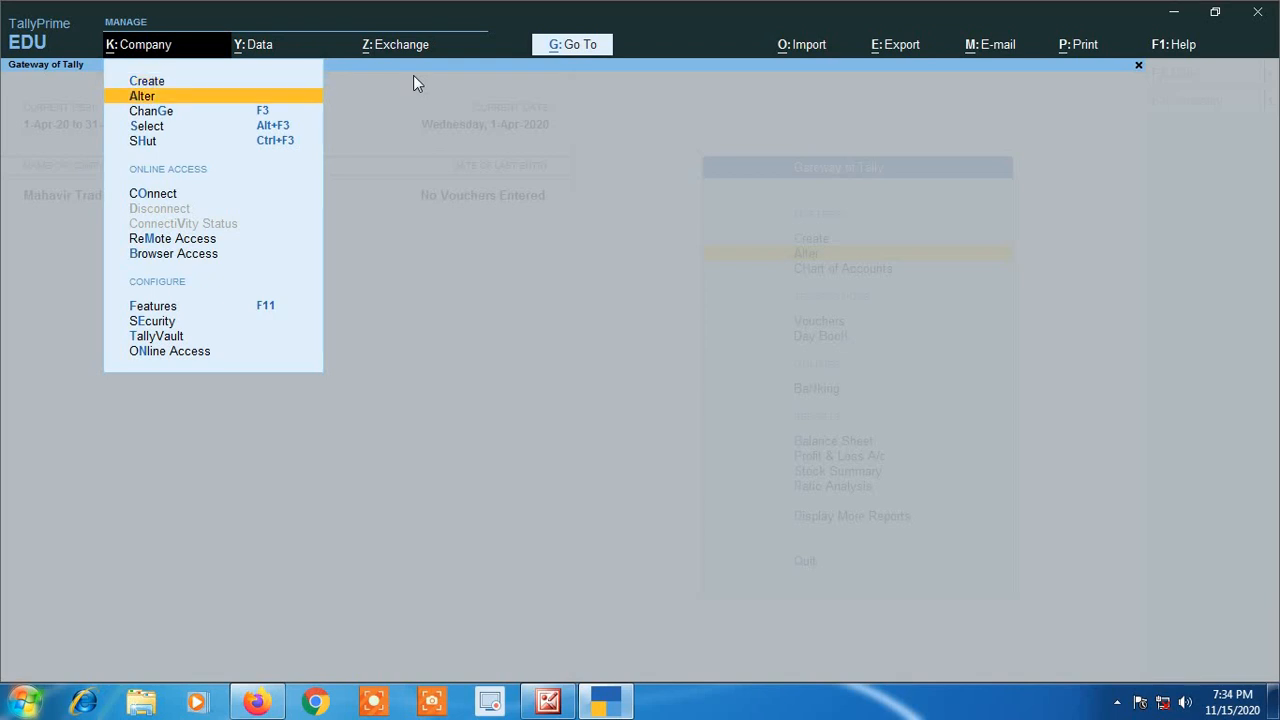
{"action": "key", "text": "Down"}
{"action": "key", "text": "Down"}
{"action": "key", "text": "Down"}
{"action": "key", "text": "Down"}
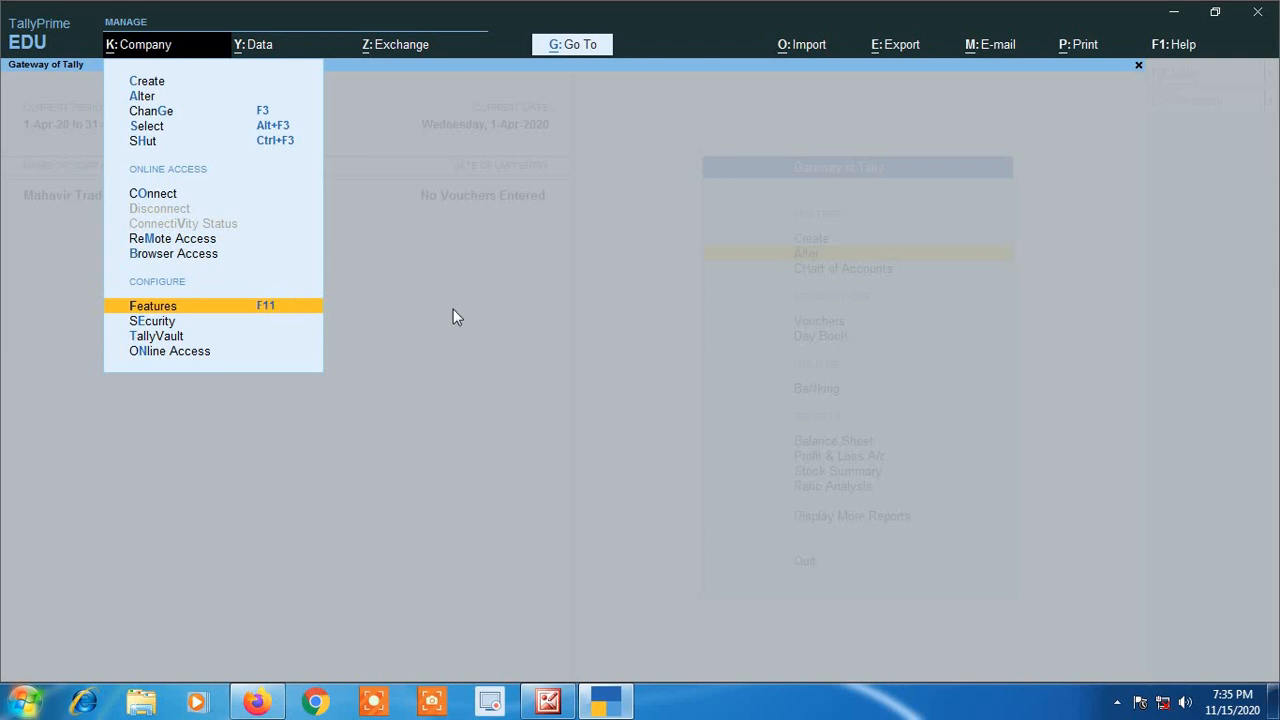
{"action": "key", "text": "Return"}
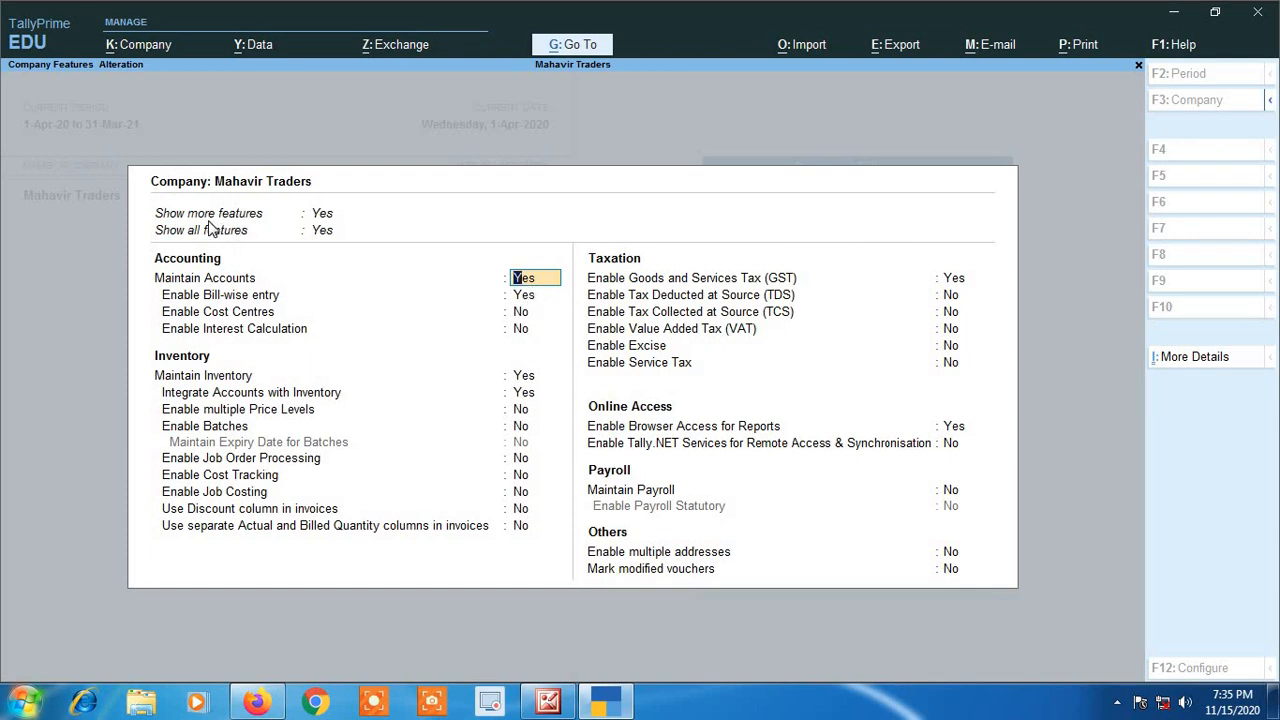
Set Show more features to No and back to Yes in the company features.
{"action": "left_click", "coordinate": [334, 216]}
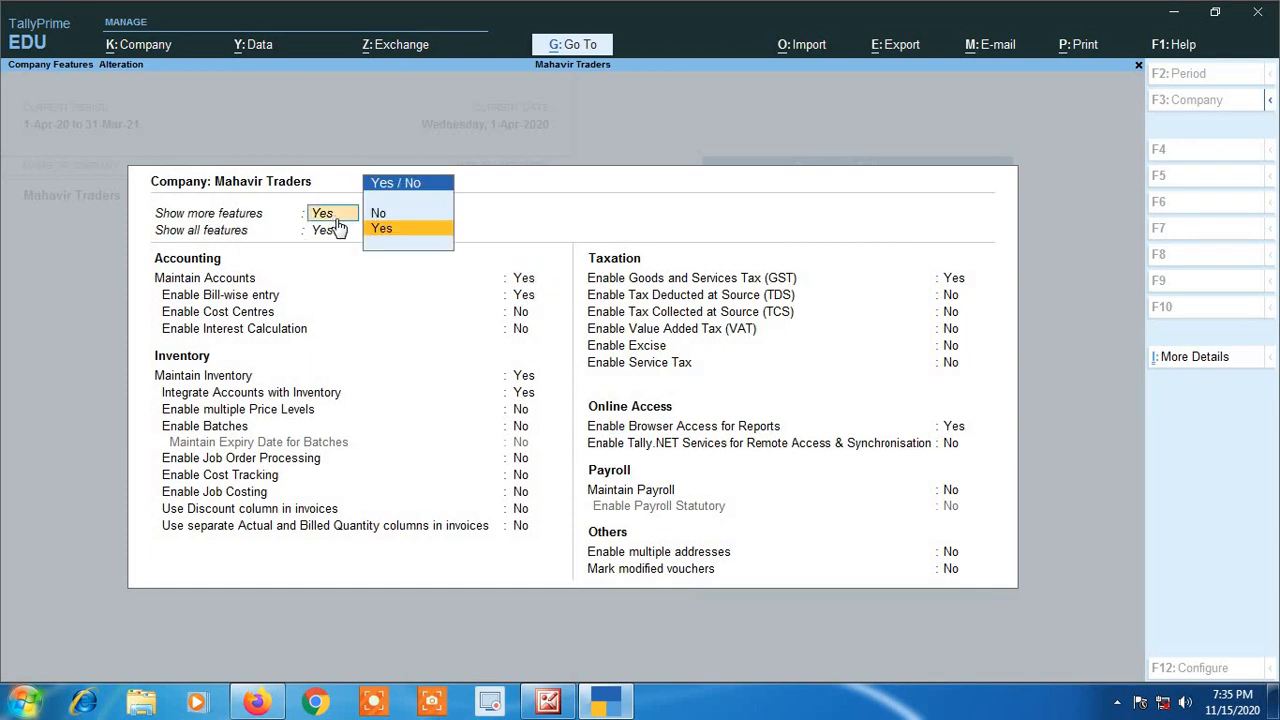
{"action": "key", "text": "Up"}
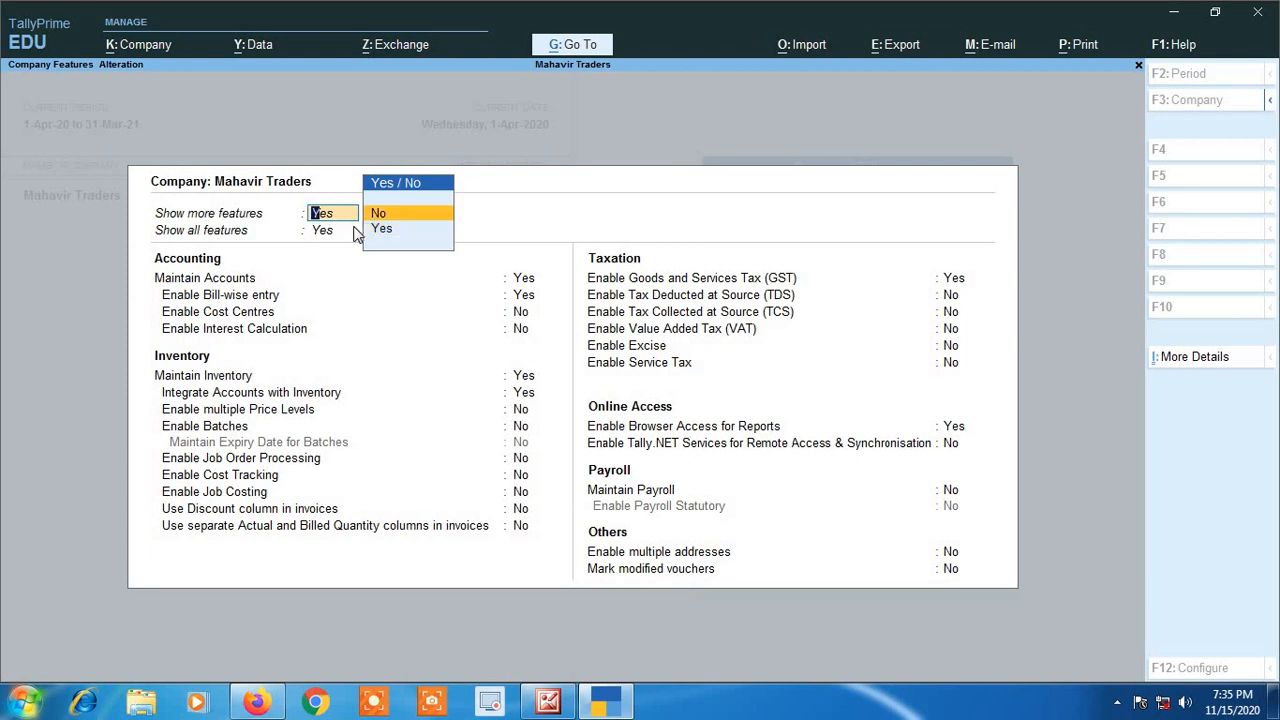
{"action": "key", "text": "Return"}
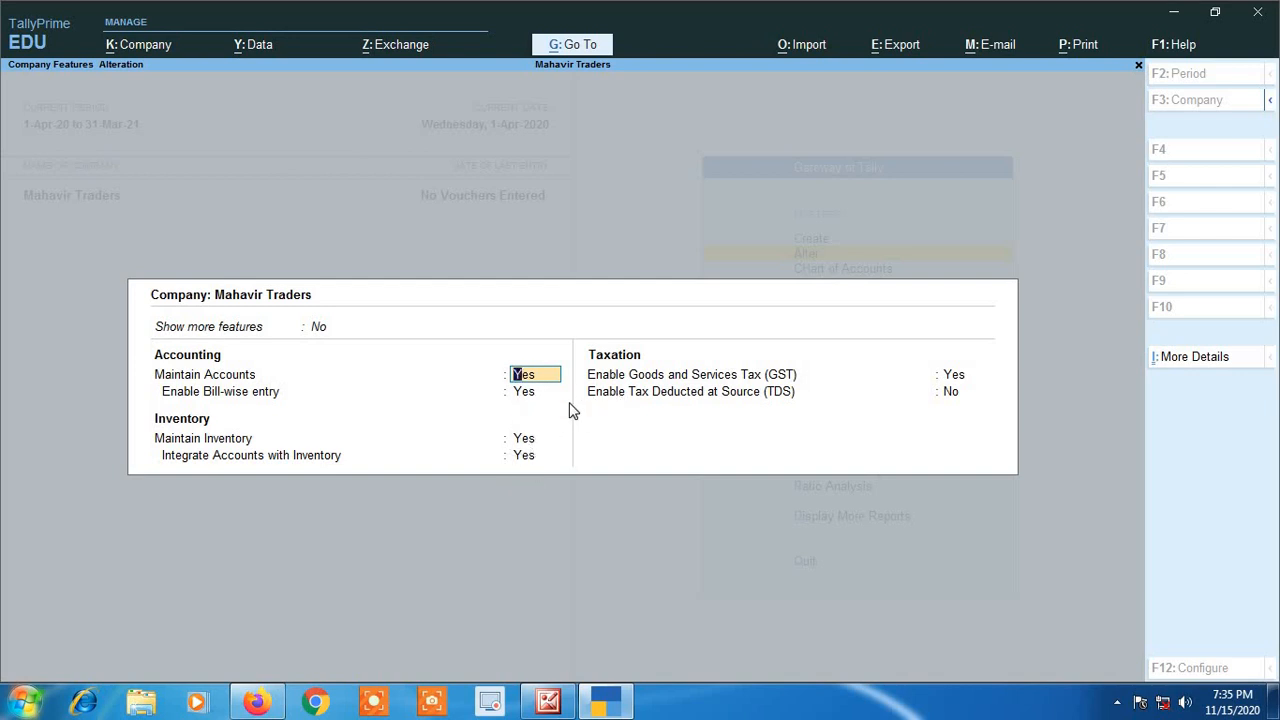
{"action": "left_click", "coordinate": [316, 330]}
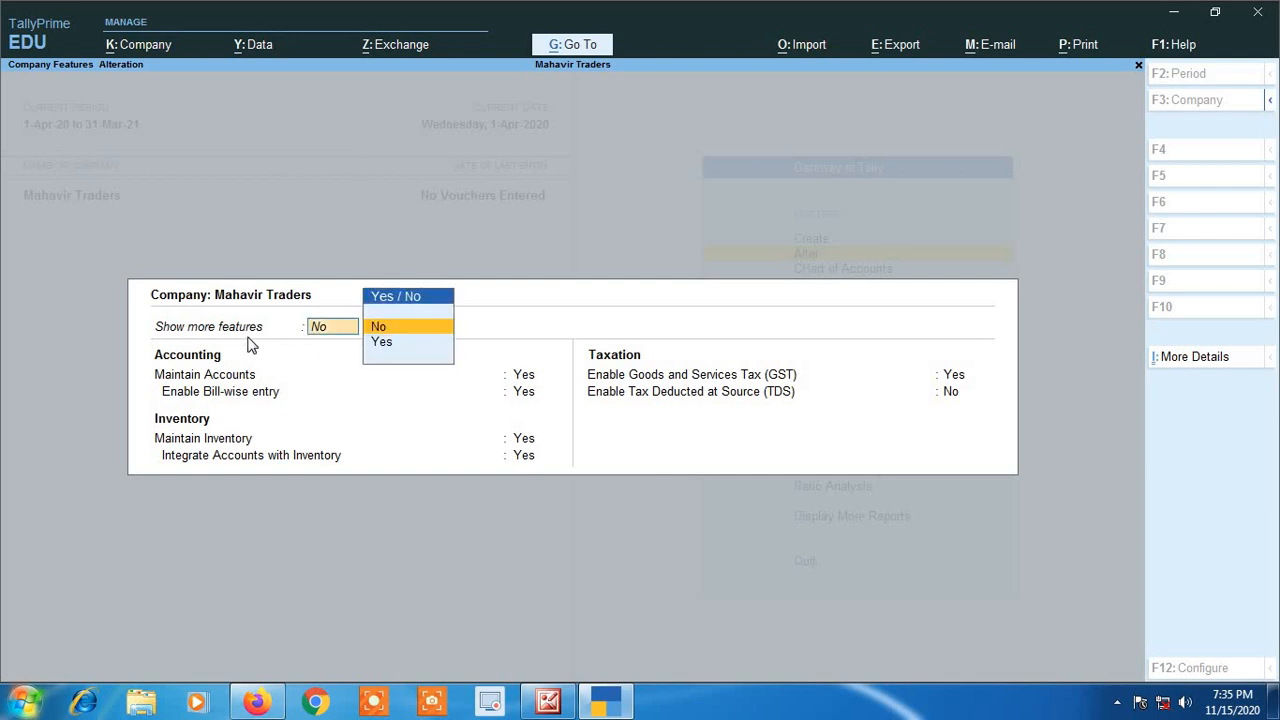
{"action": "left_click", "coordinate": [446, 342]}
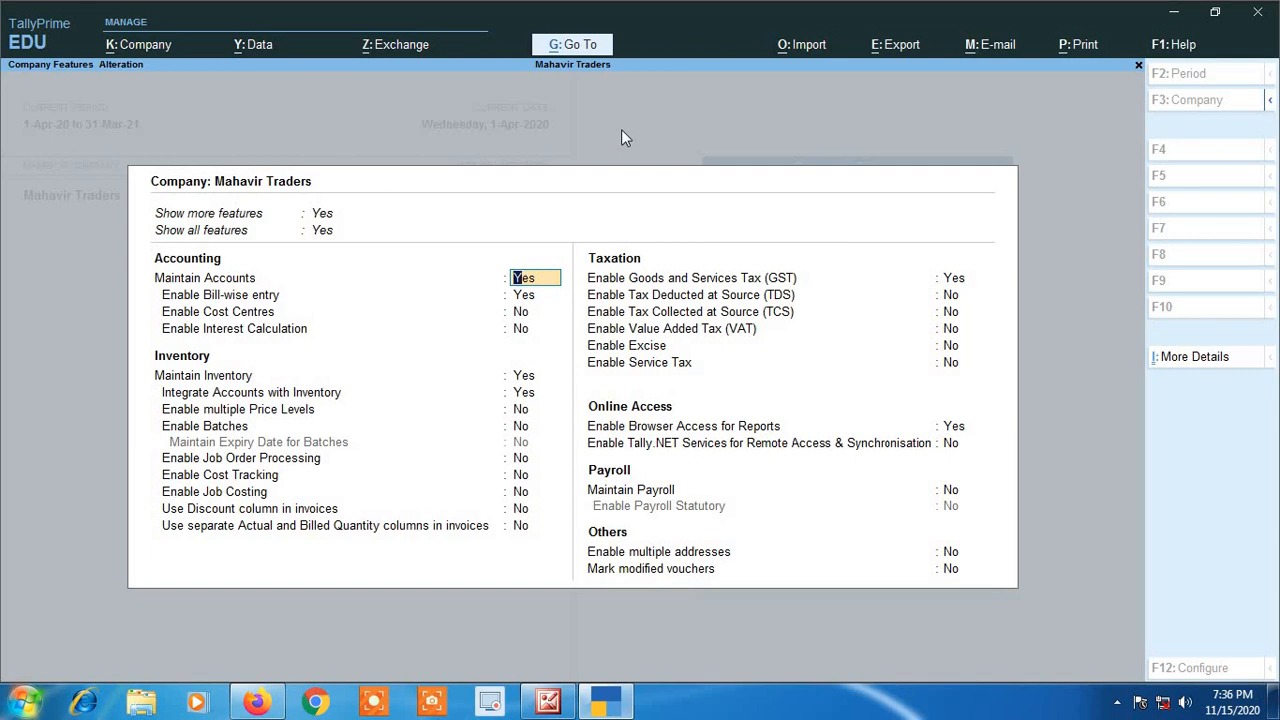
Keep Enable Goods and Services Tax (GST) at Yes and open the company's GST details.
{"action": "key", "text": "Down"}
{"action": "key", "text": "Down"}
{"action": "key", "text": "Down"}
{"action": "key", "text": "Down"}
{"action": "key", "text": "Down"}
{"action": "key", "text": "Down"}
{"action": "key", "text": "Down"}
{"action": "key", "text": "Down"}
{"action": "key", "text": "Down"}
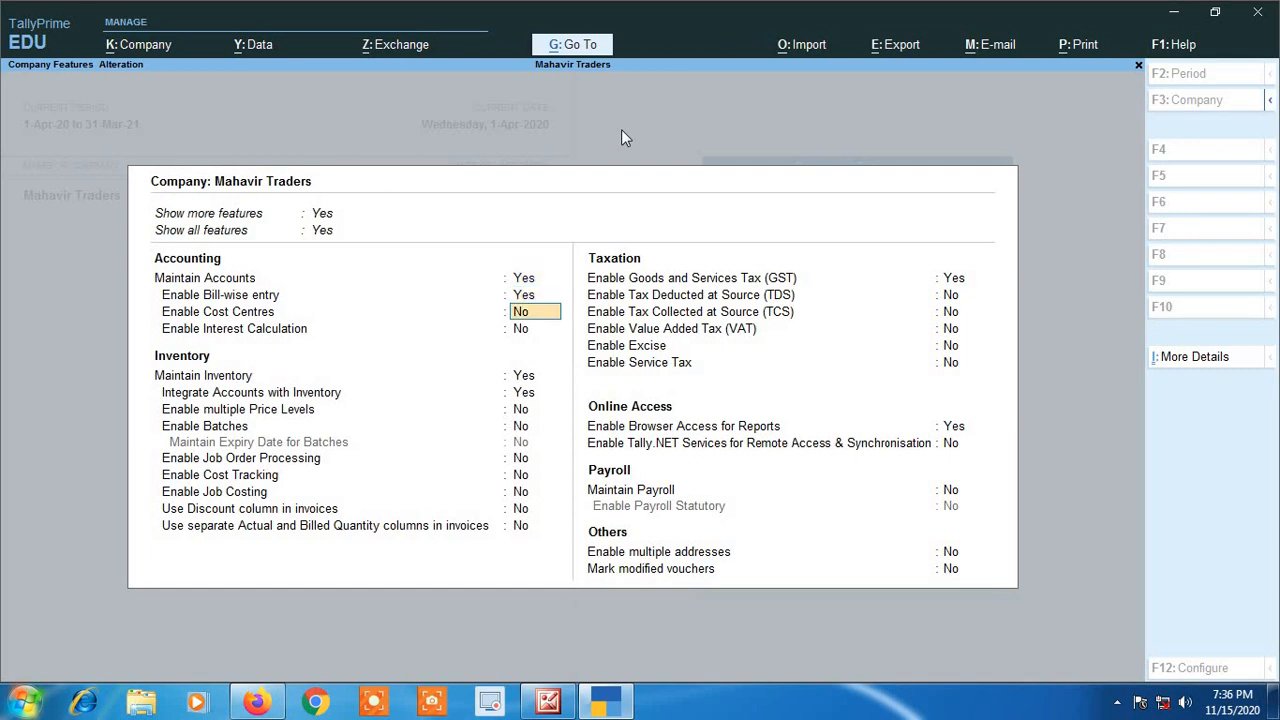
{"action": "key", "text": "Down"}
{"action": "key", "text": "Down"}
{"action": "key", "text": "Down"}
{"action": "key", "text": "Down"}
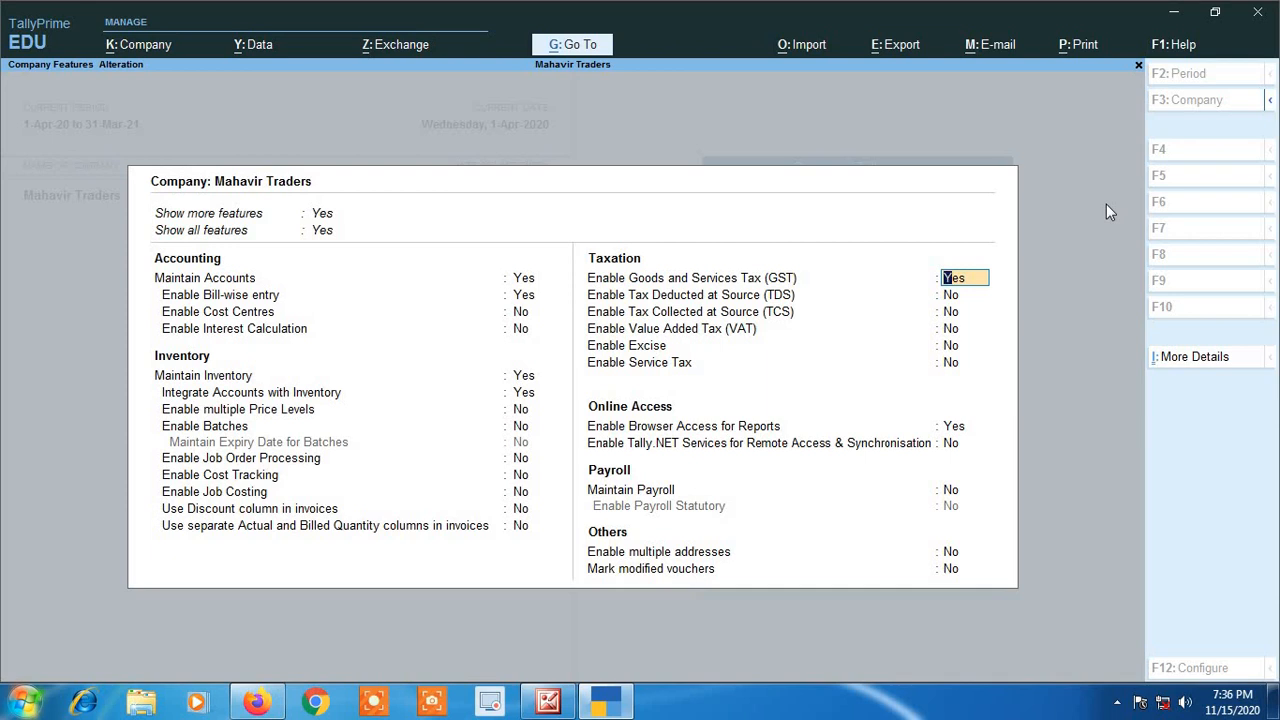
{"action": "key", "text": "Return"}
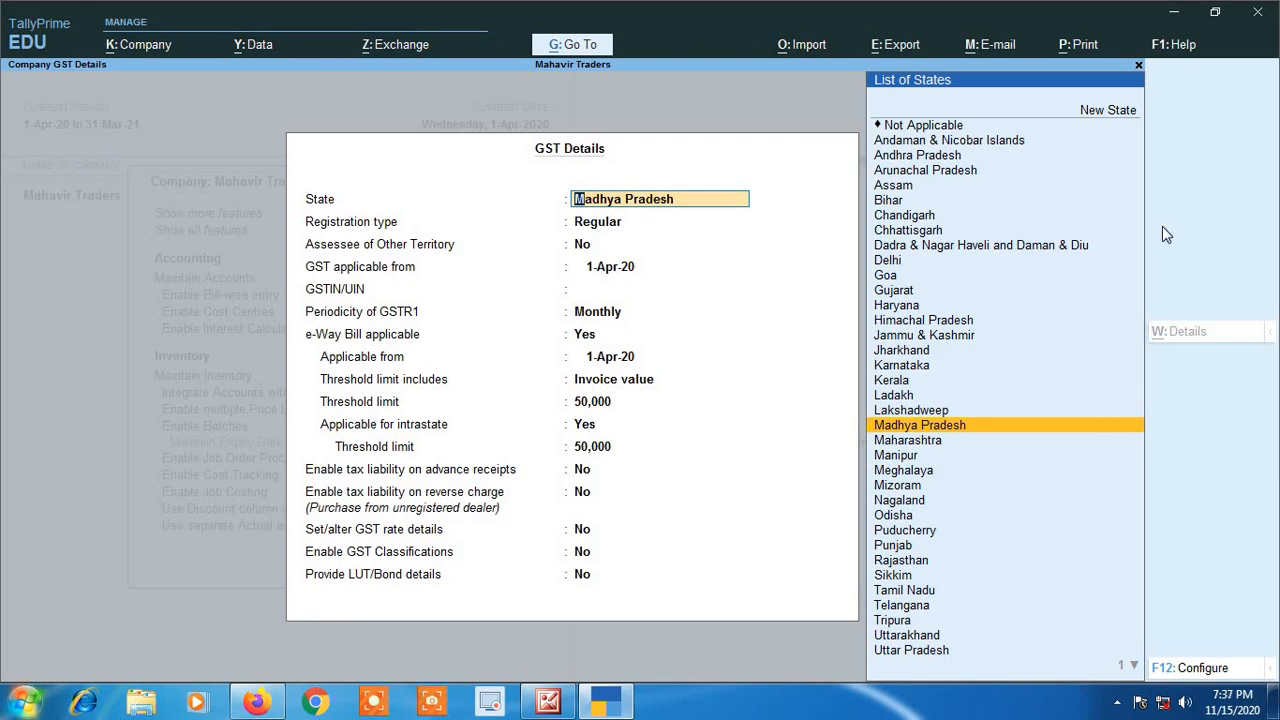
Keep the pre-reorganisation state option at No, and accept Madhya Pradesh, Regular registration, Assessee of Other Territory No and GST applicable from 1-Apr-20.
{"action": "left_click", "coordinate": [1198, 668]}
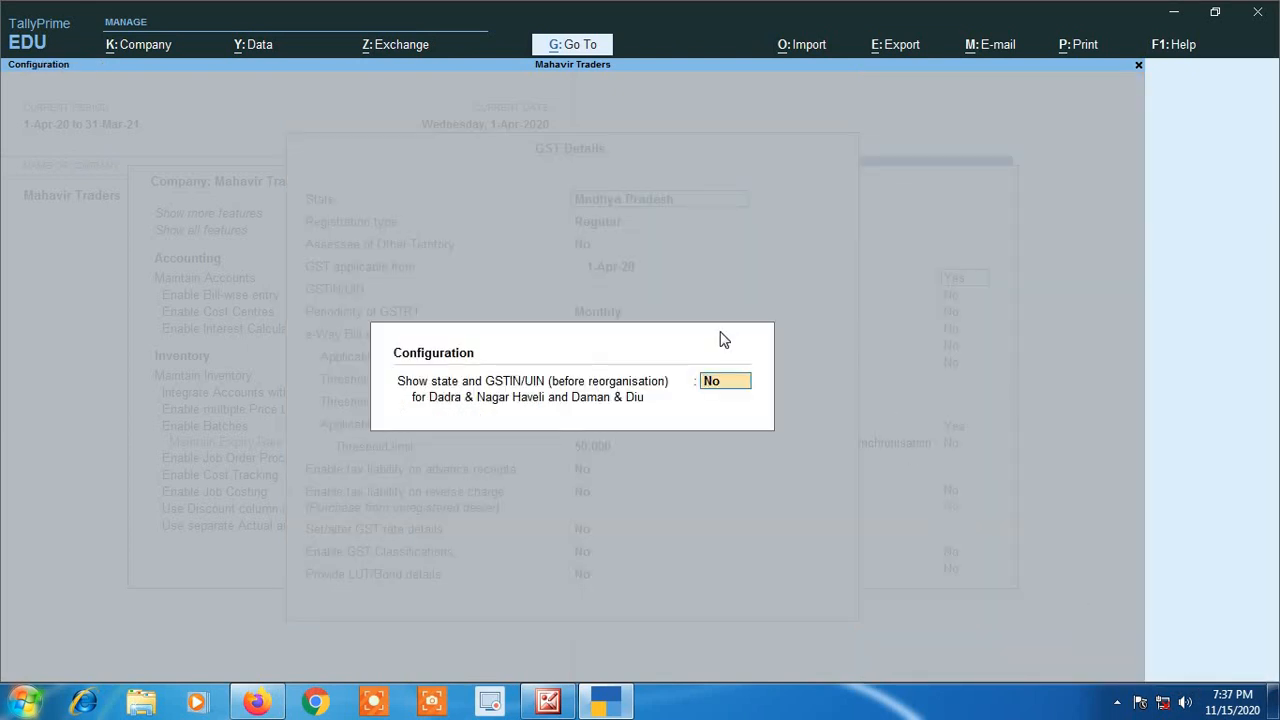
{"action": "key", "text": "Return"}
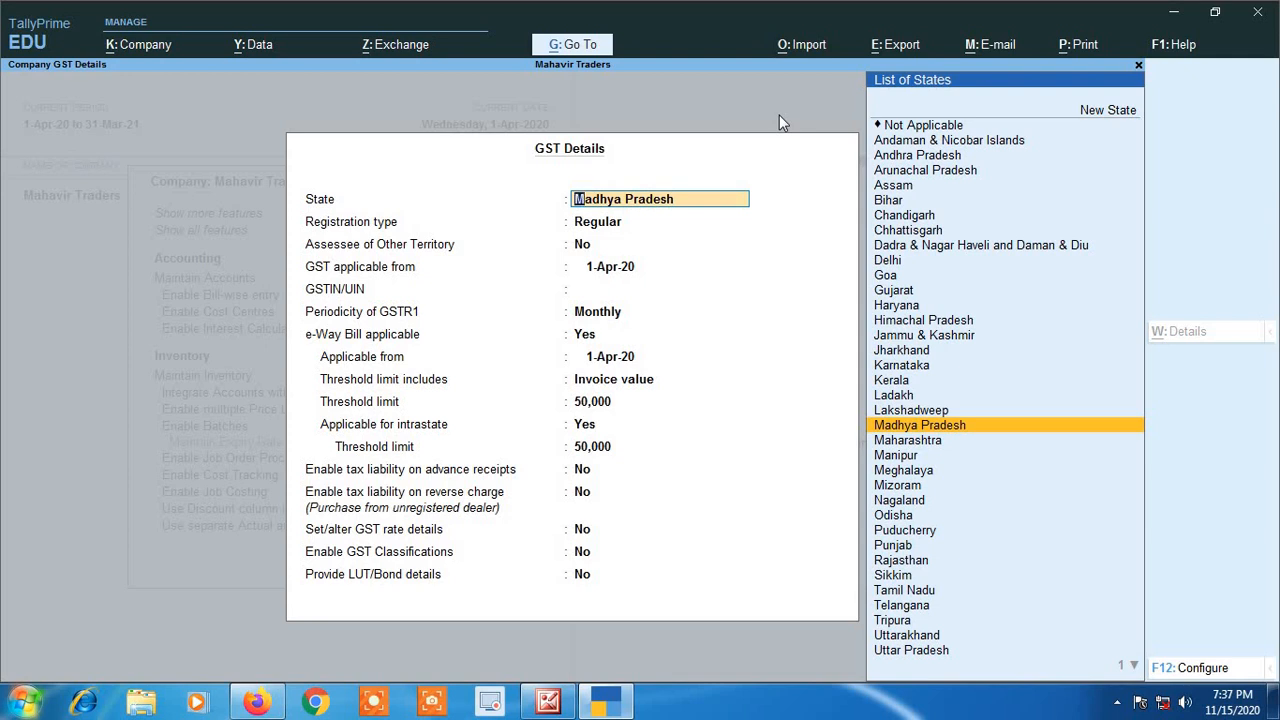
{"action": "key", "text": "Return"}
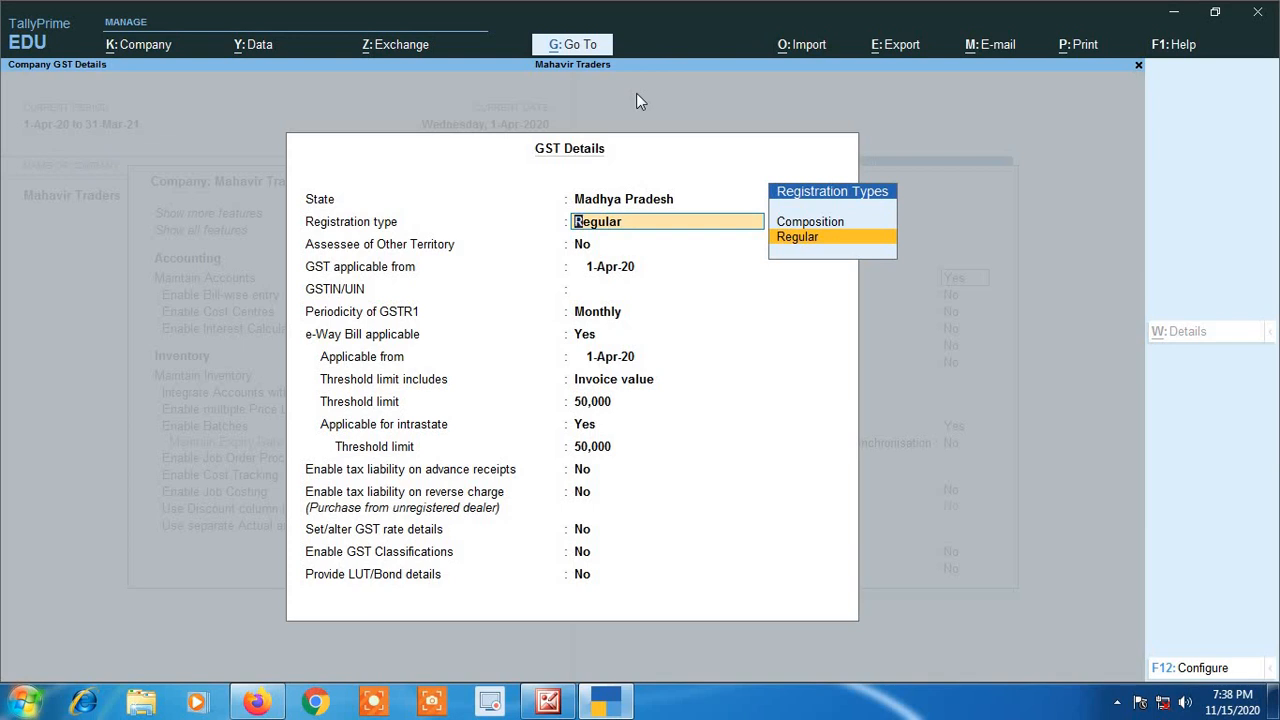
{"action": "key", "text": "Return"}
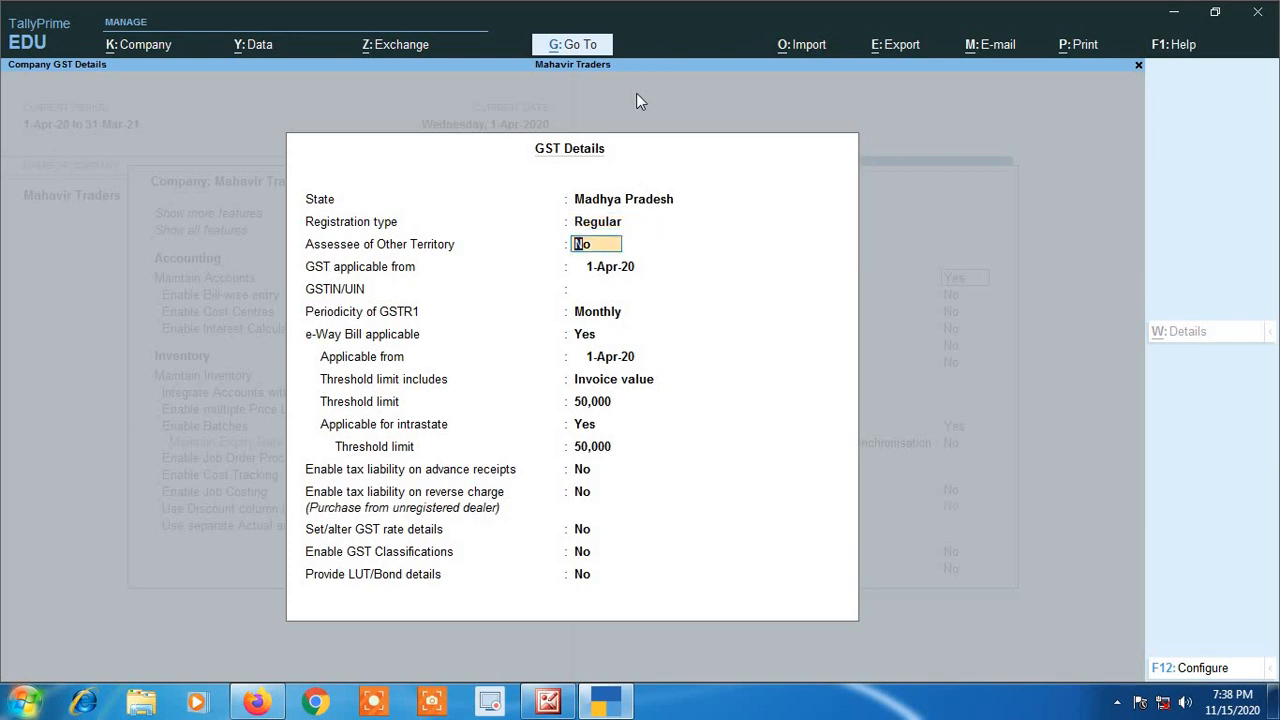
{"action": "key", "text": "Return"}
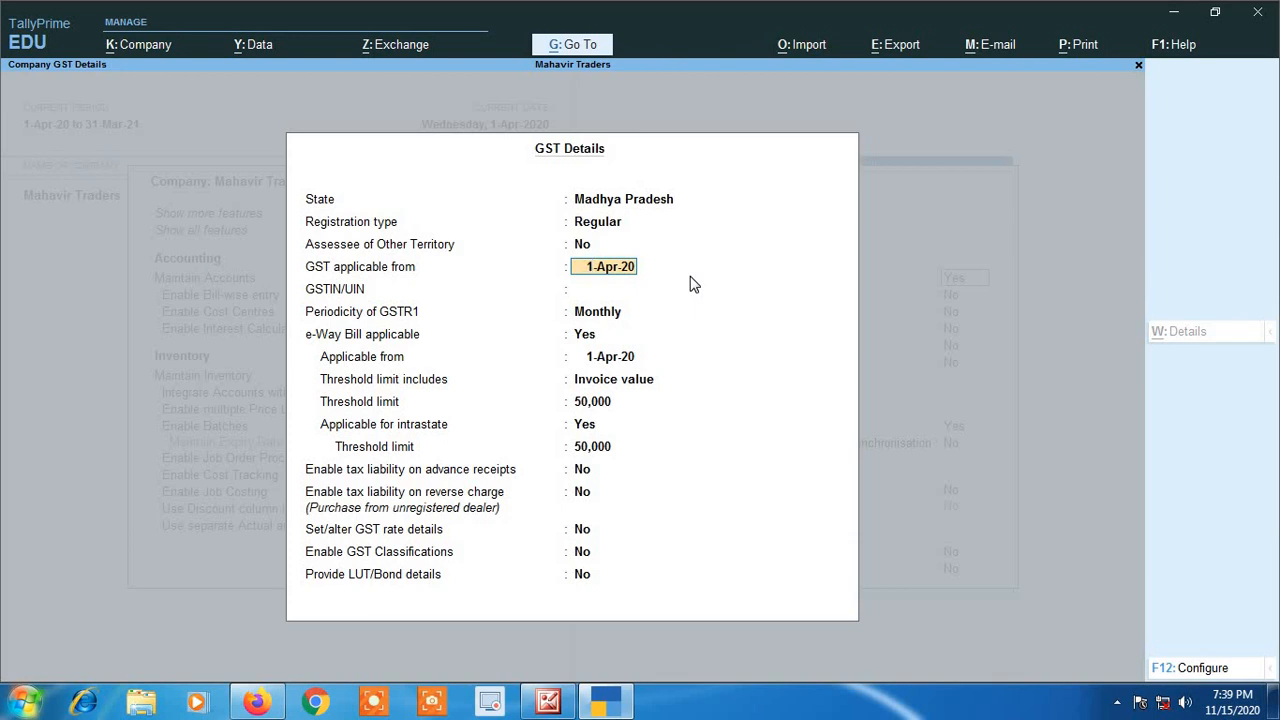
{"action": "key", "text": "Return"}
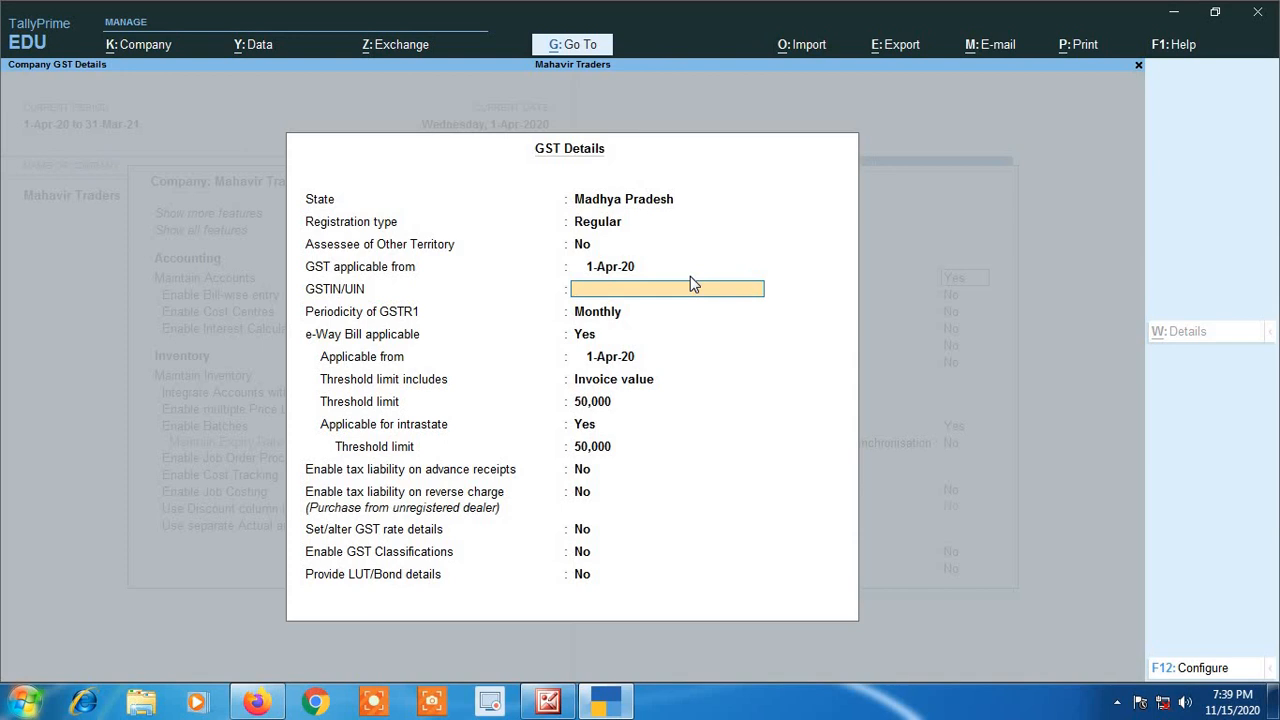
Enter the company's GSTIN/UIN and accept Monthly as the periodicity of GSTR1.
{"action": "type", "text": "23LOKIJ1254"}
{"action": "key", "text": "Return"}
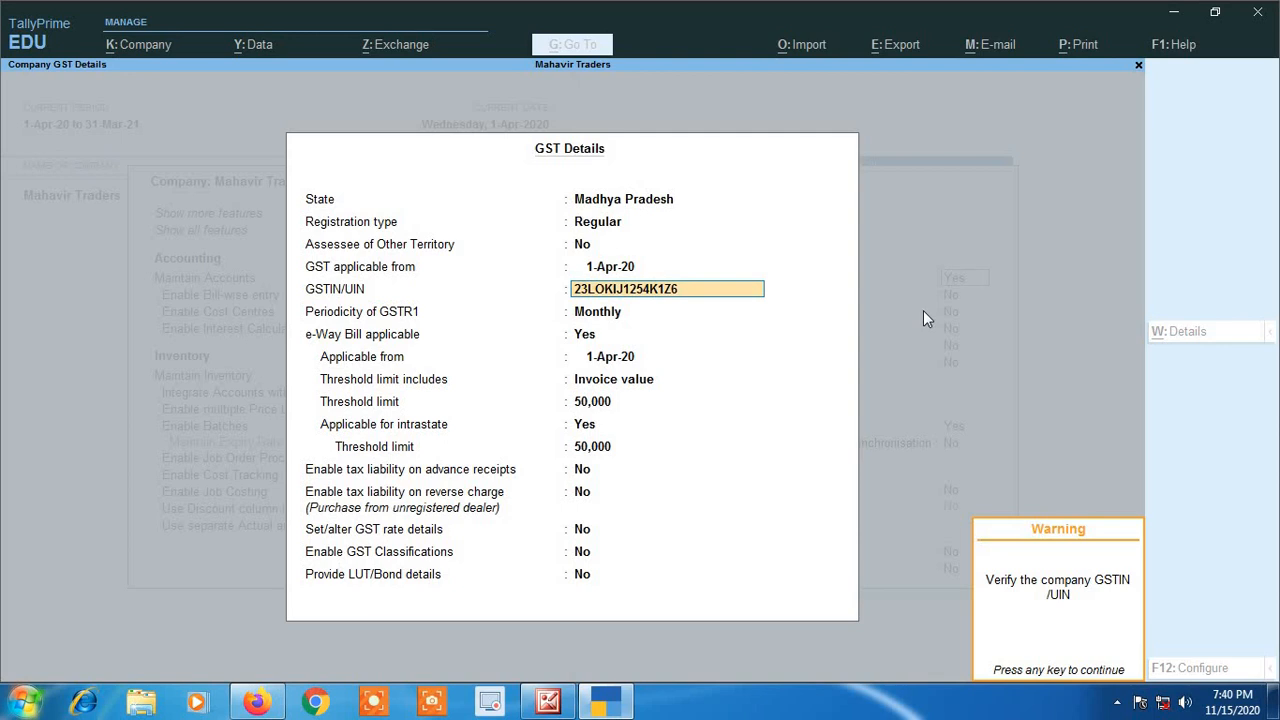
{"action": "key", "text": "Return"}
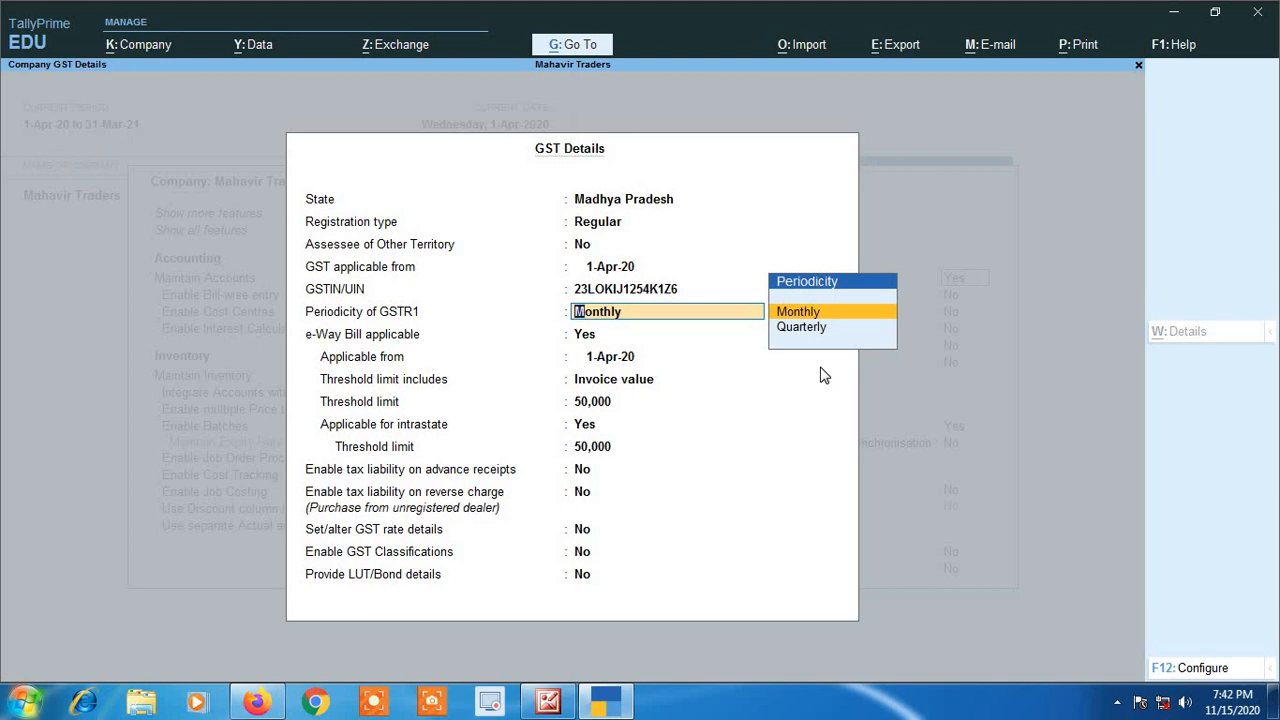
{"action": "key", "text": "Return"}
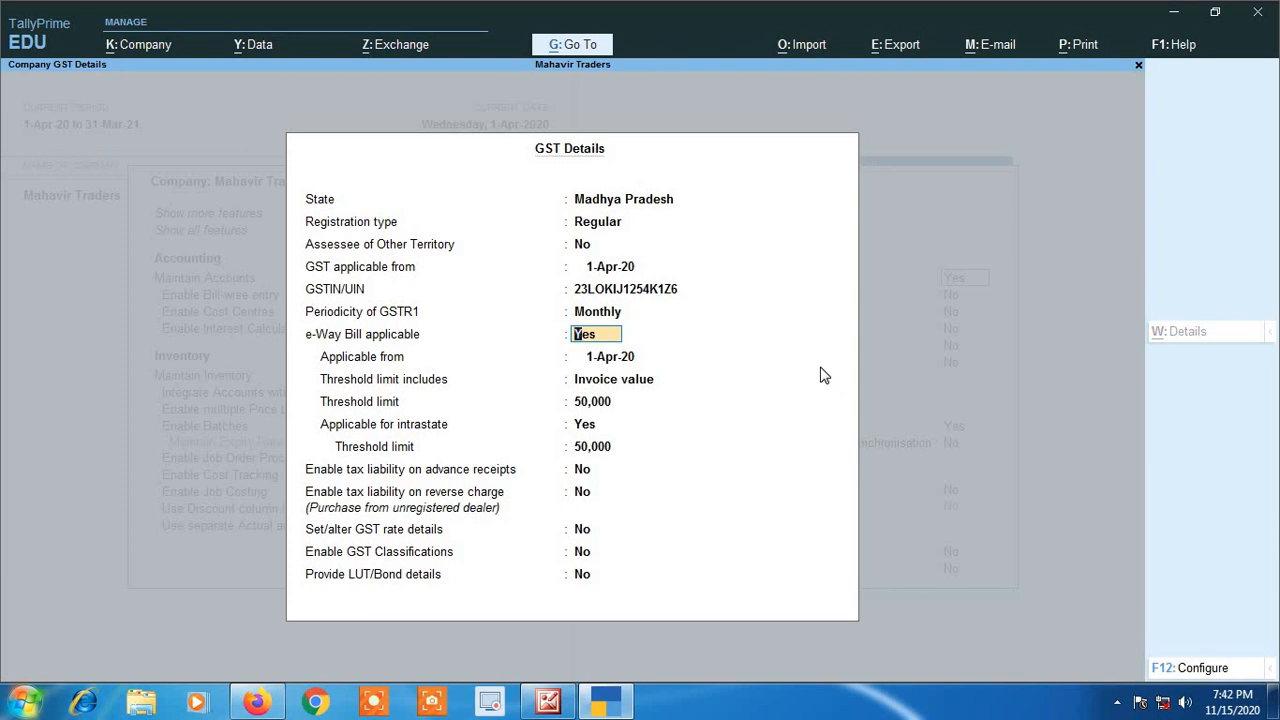
Accept e-Way Bill as applicable from 1-Apr-20, with Invoice value as the threshold basis, a 50,000 limit and intrastate applicability Yes.
{"action": "key", "text": "Return"}
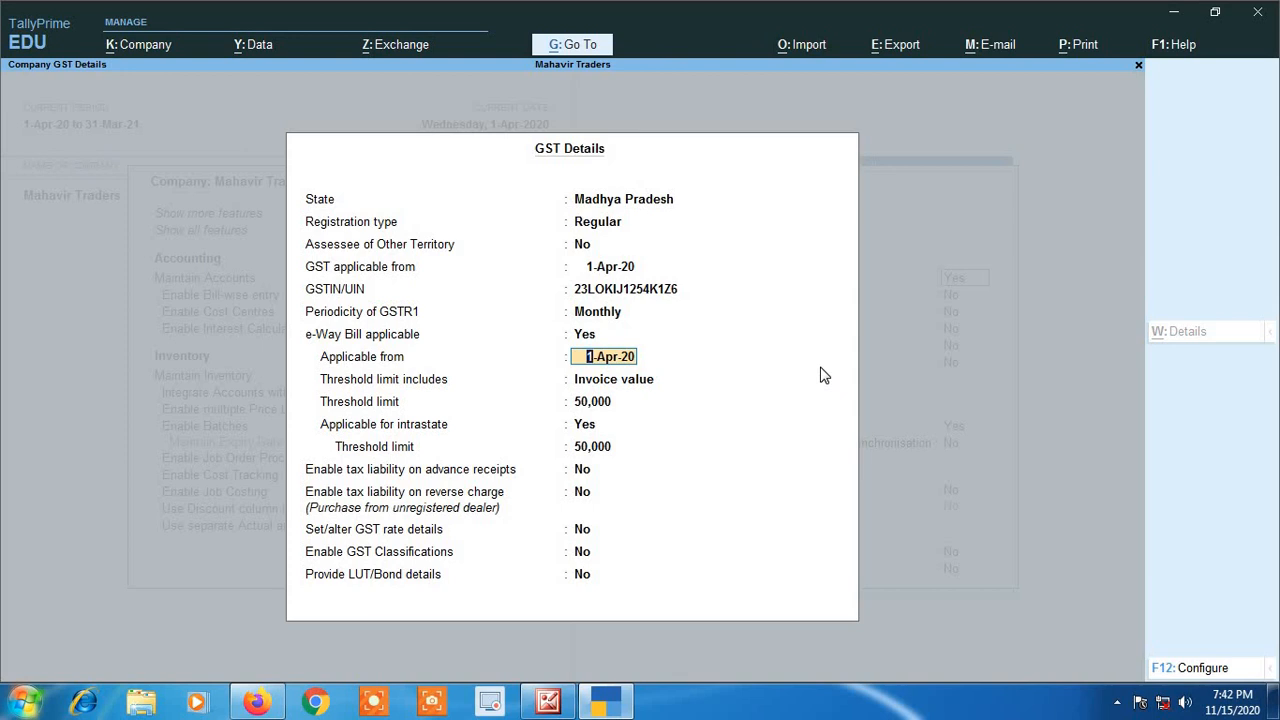
{"action": "key", "text": "Return"}
{"action": "key", "text": "Return"}
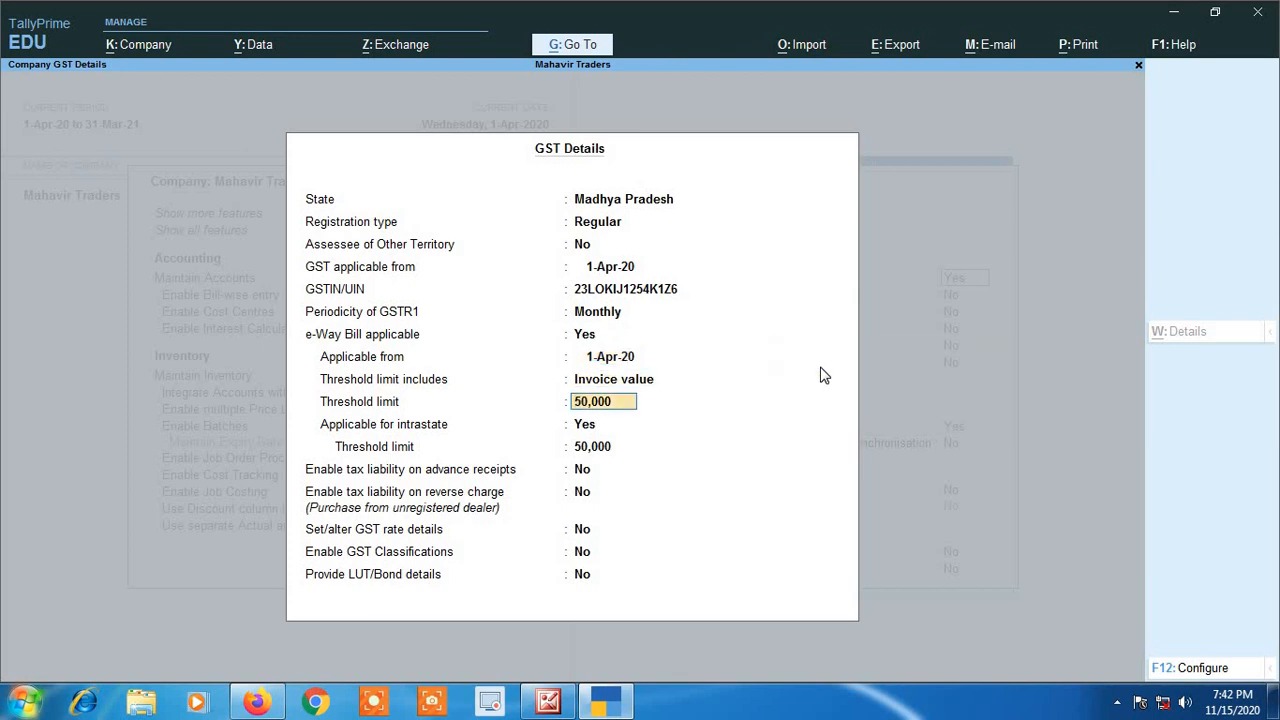
{"action": "key", "text": "Up"}
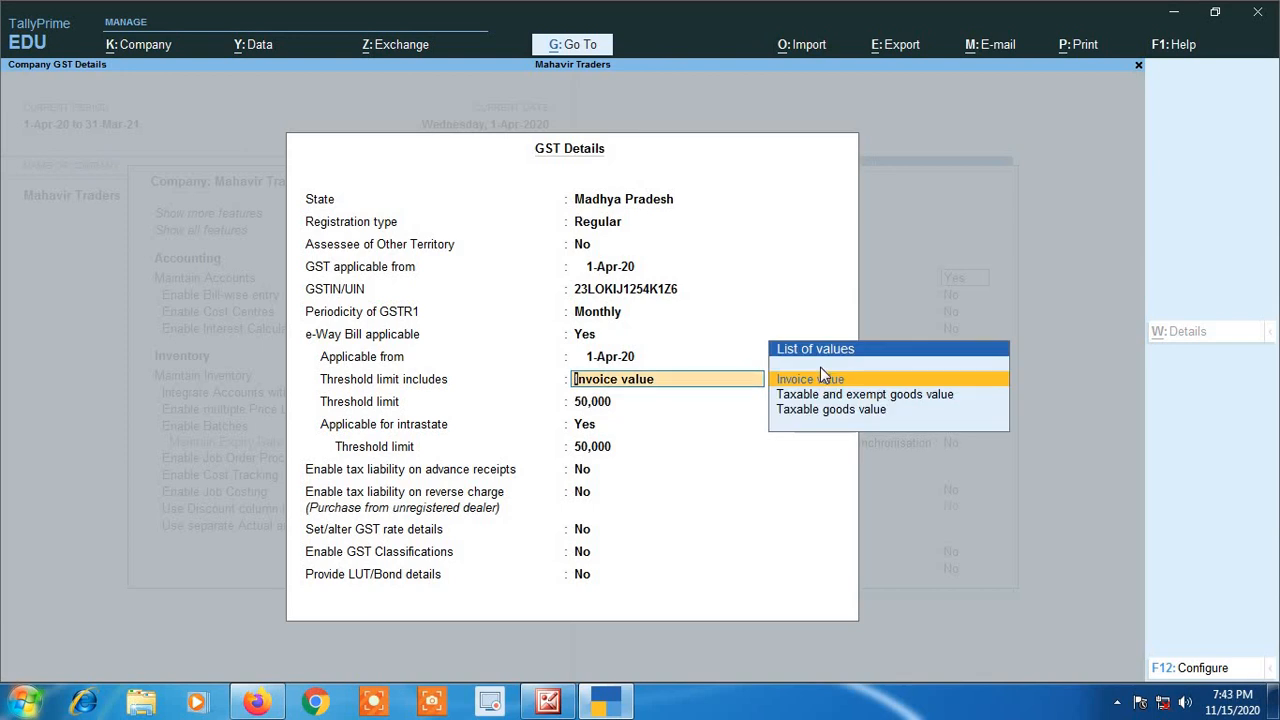
{"action": "key", "text": "Down"}
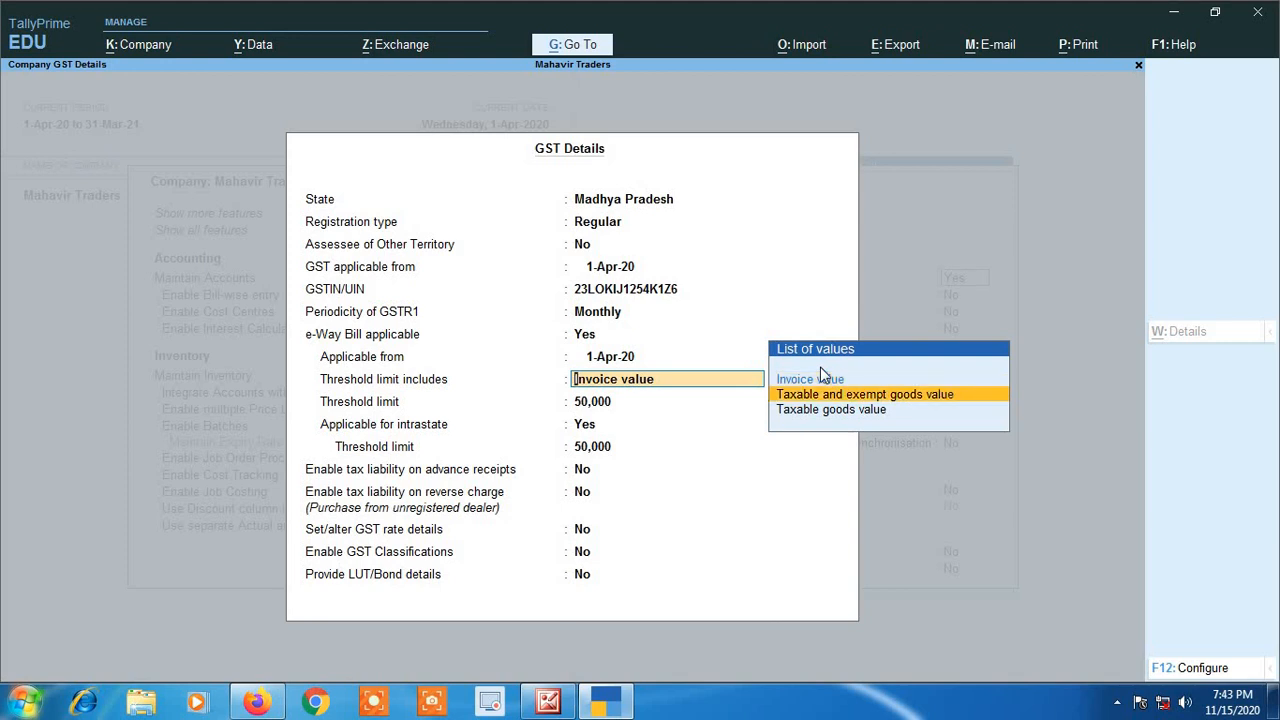
{"action": "left_click", "coordinate": [820, 377]}
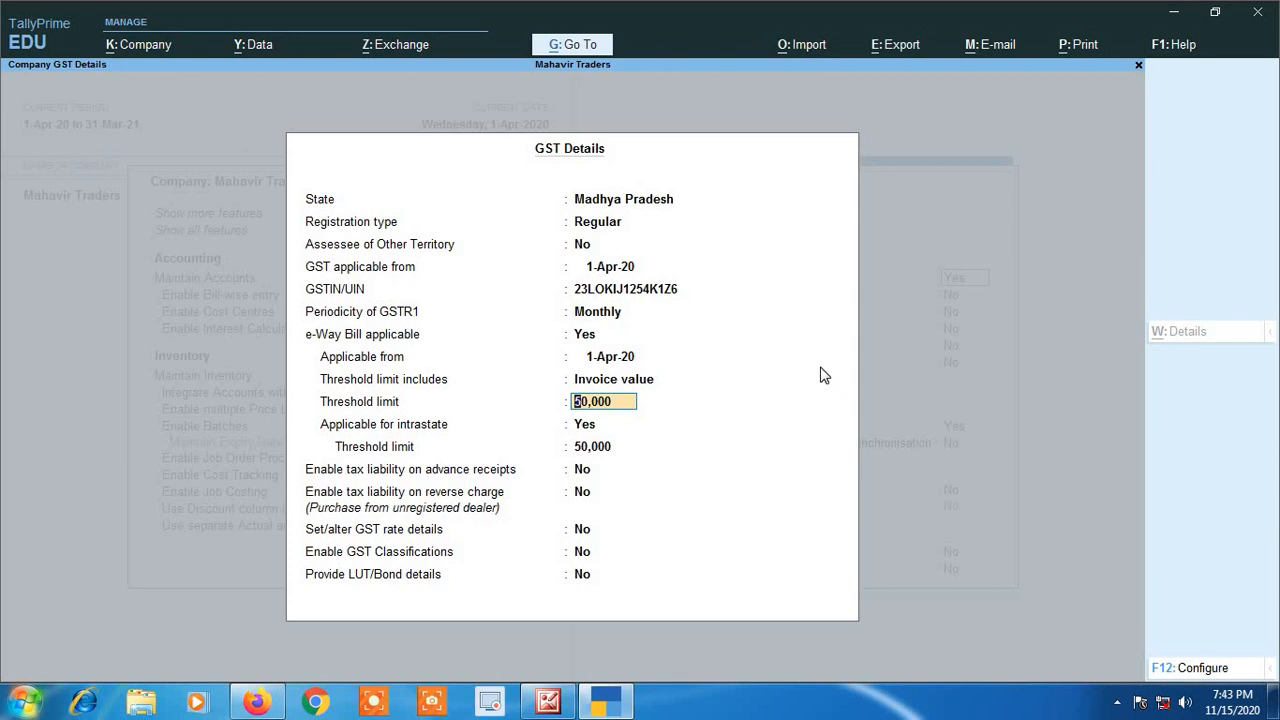
{"action": "key", "text": "Return"}
{"action": "key", "text": "Return"}
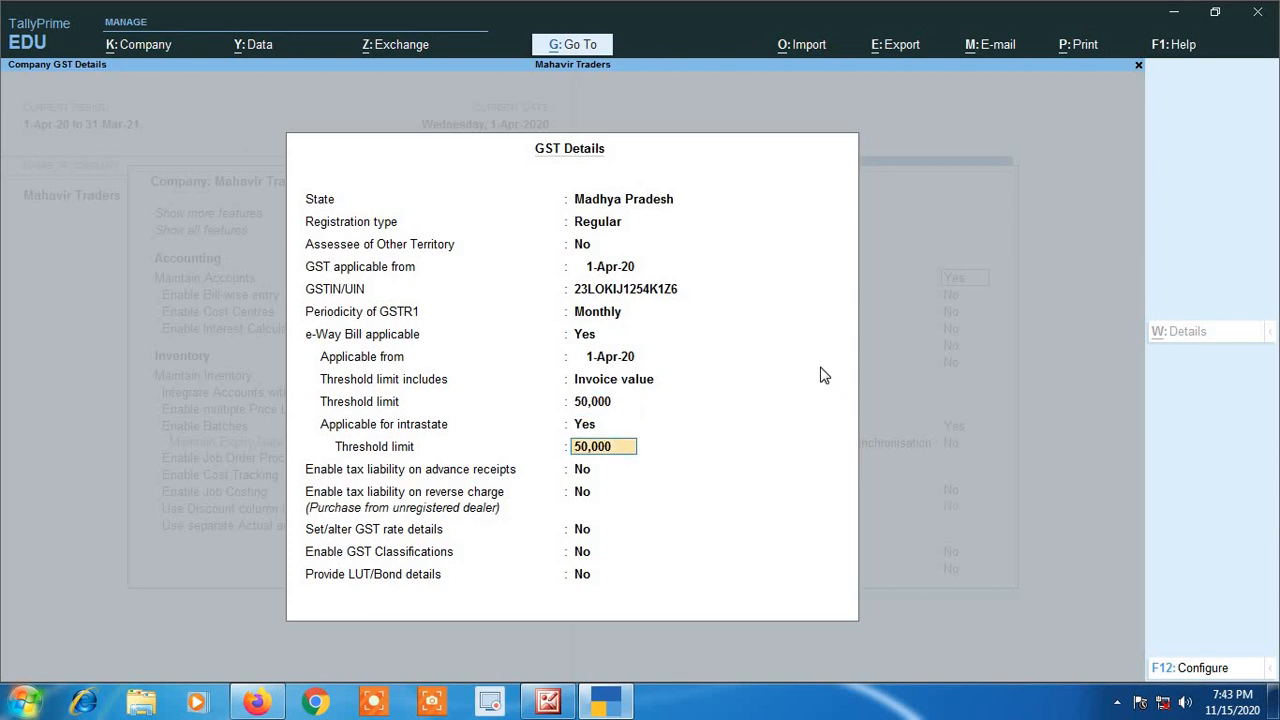
Set e-Way Bill applicable to No and back to Yes in the GST details.
{"action": "key", "text": "Up"}
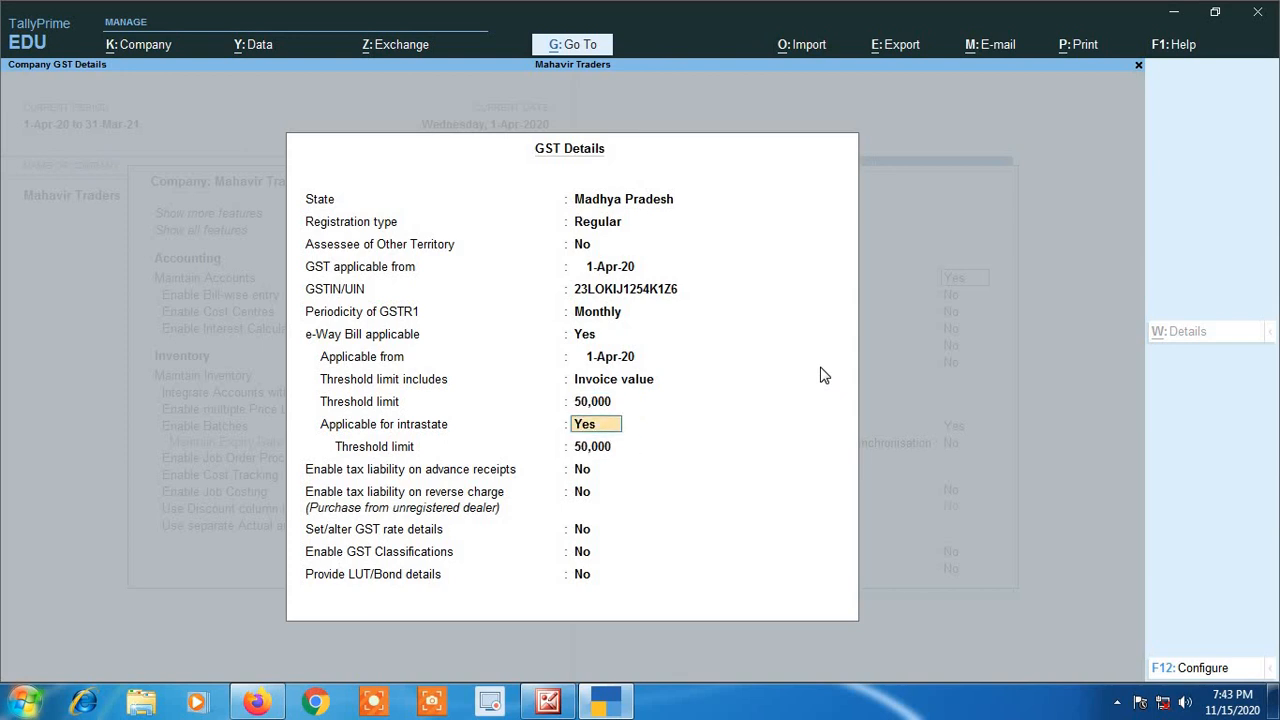
{"action": "key", "text": "Up"}
{"action": "key", "text": "Up"}
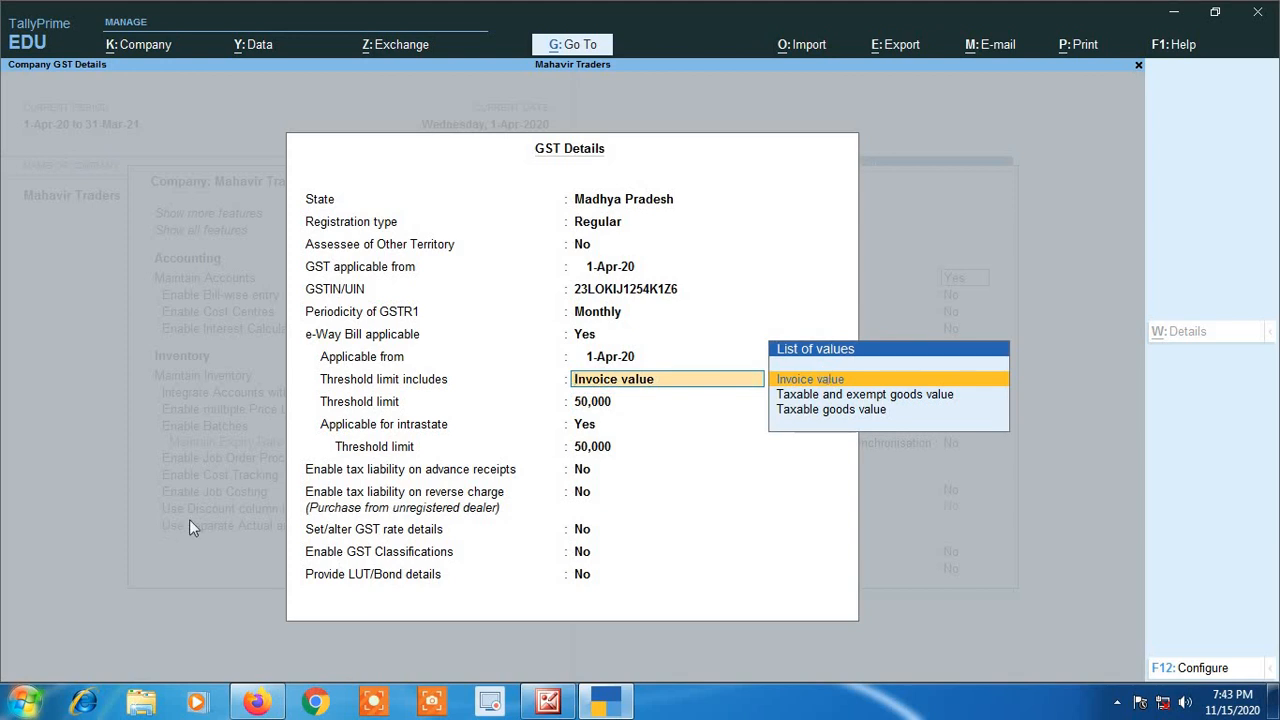
{"action": "left_click", "coordinate": [582, 336]}
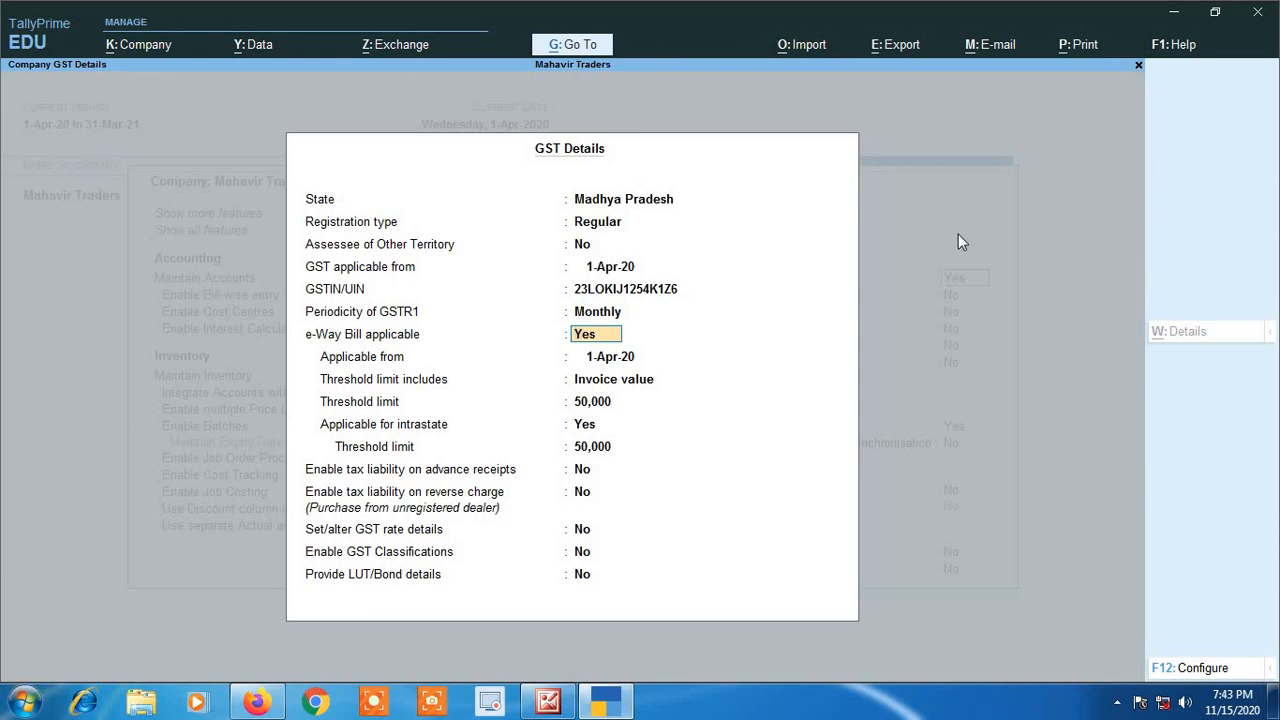
{"action": "type", "text": "N"}
{"action": "key", "text": "Return"}
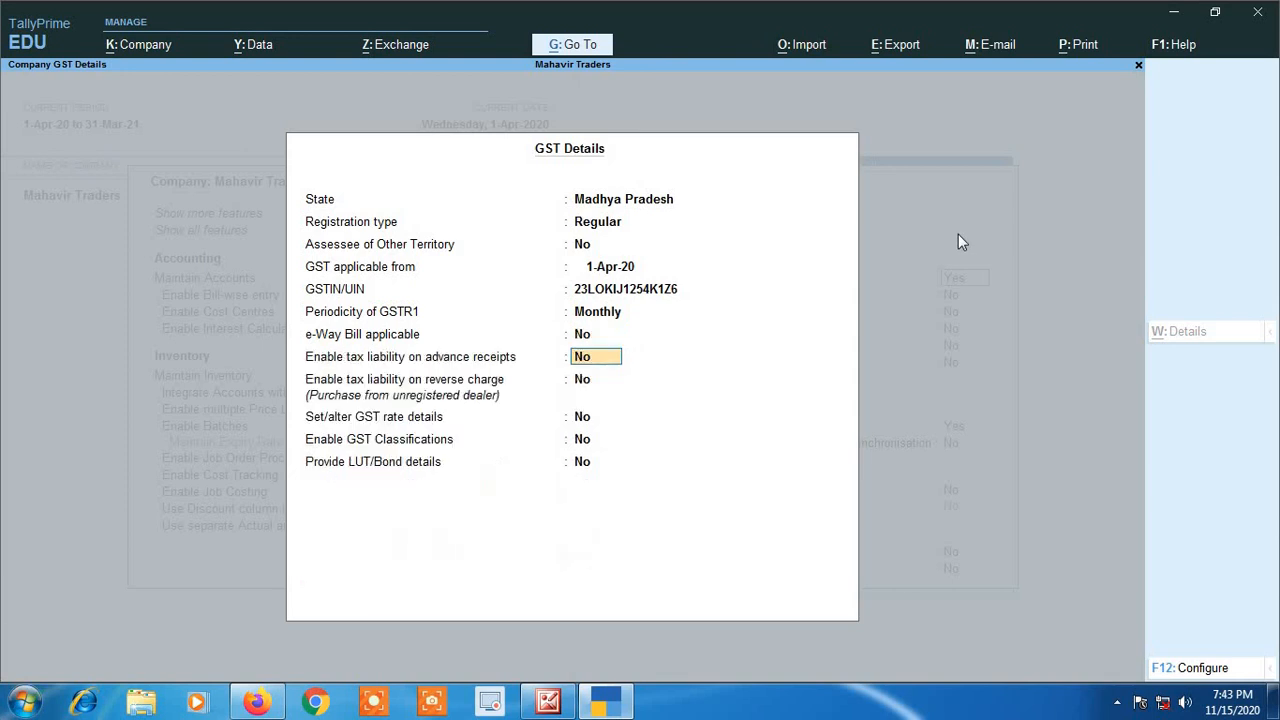
{"action": "left_click", "coordinate": [620, 333]}
{"action": "type", "text": "y"}
{"action": "key", "text": "Return"}
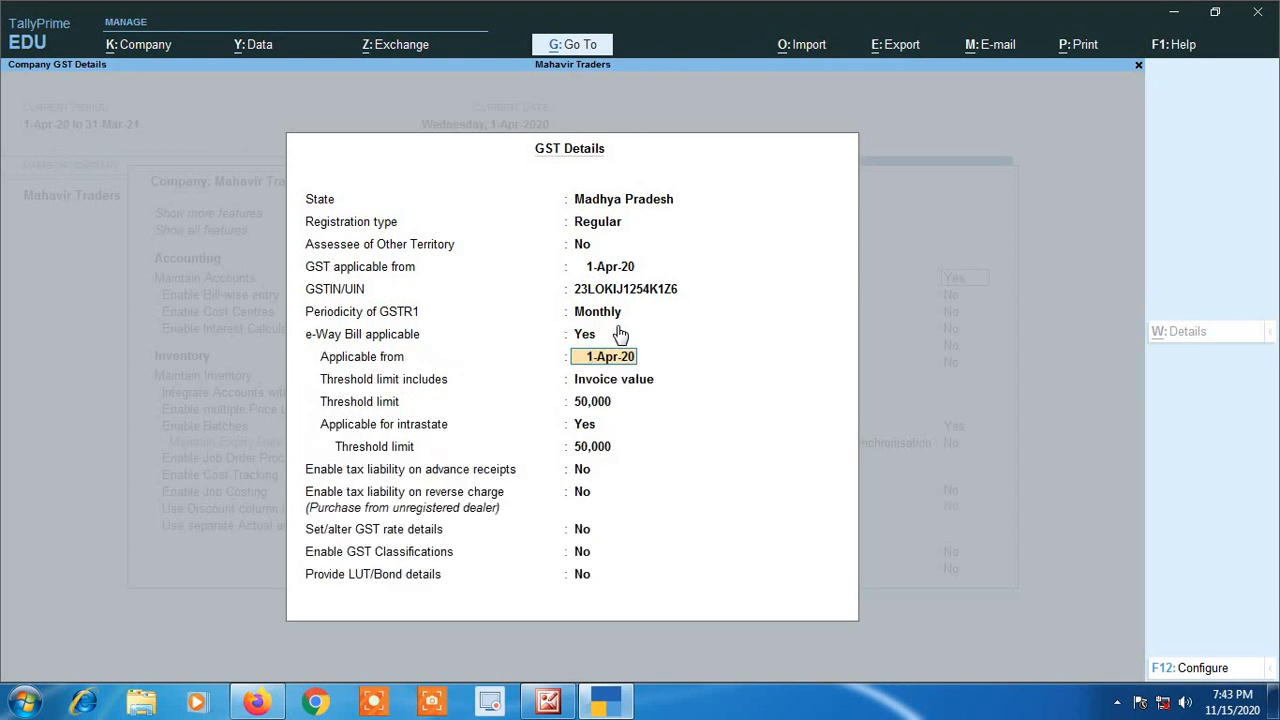
Reconfirm the e-Way Bill start date 1-Apr-20, Invoice value threshold basis, 50,000 threshold limit and intrastate applicability Yes.
{"action": "key", "text": "Return"}
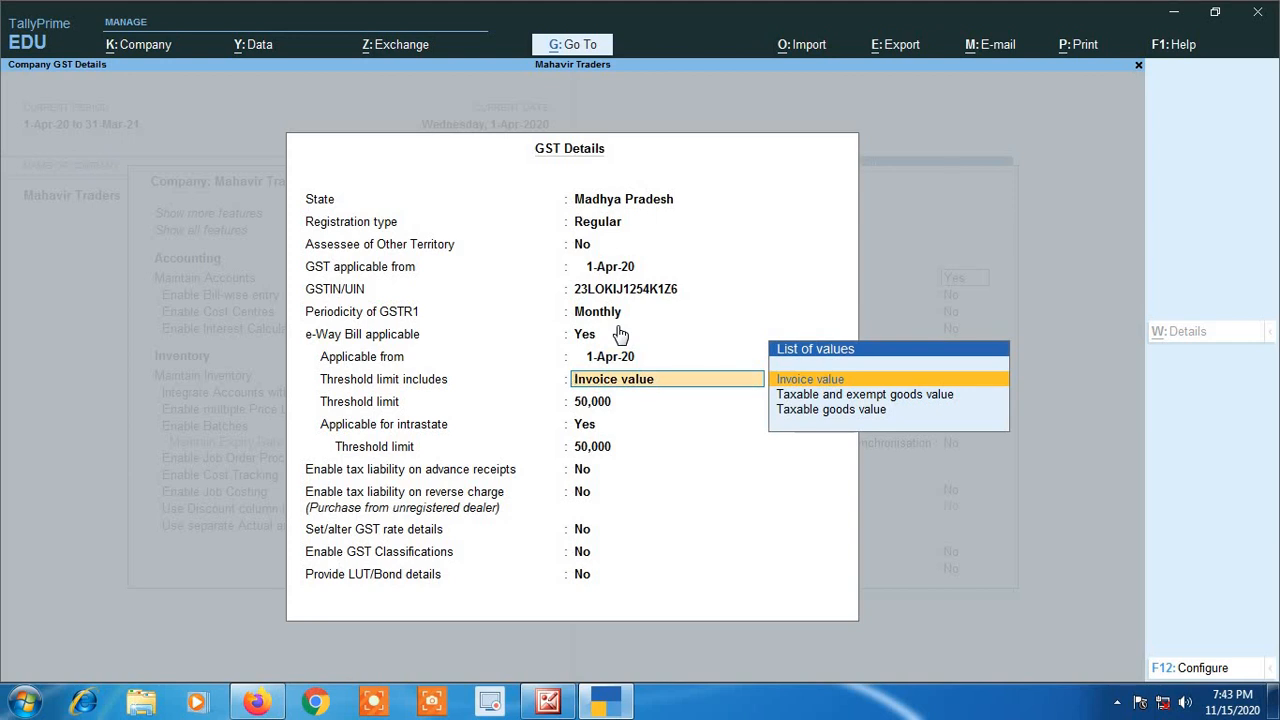
{"action": "key", "text": "Return"}
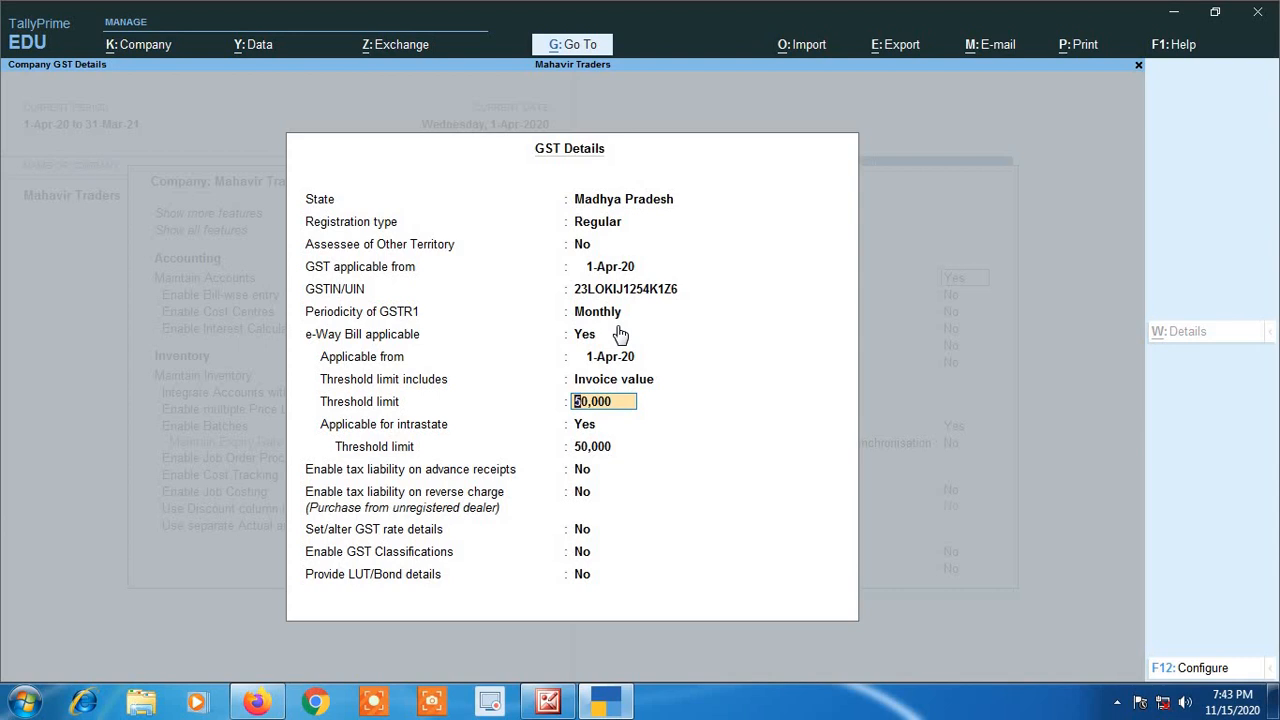
{"action": "key", "text": "Return"}
{"action": "key", "text": "Return"}
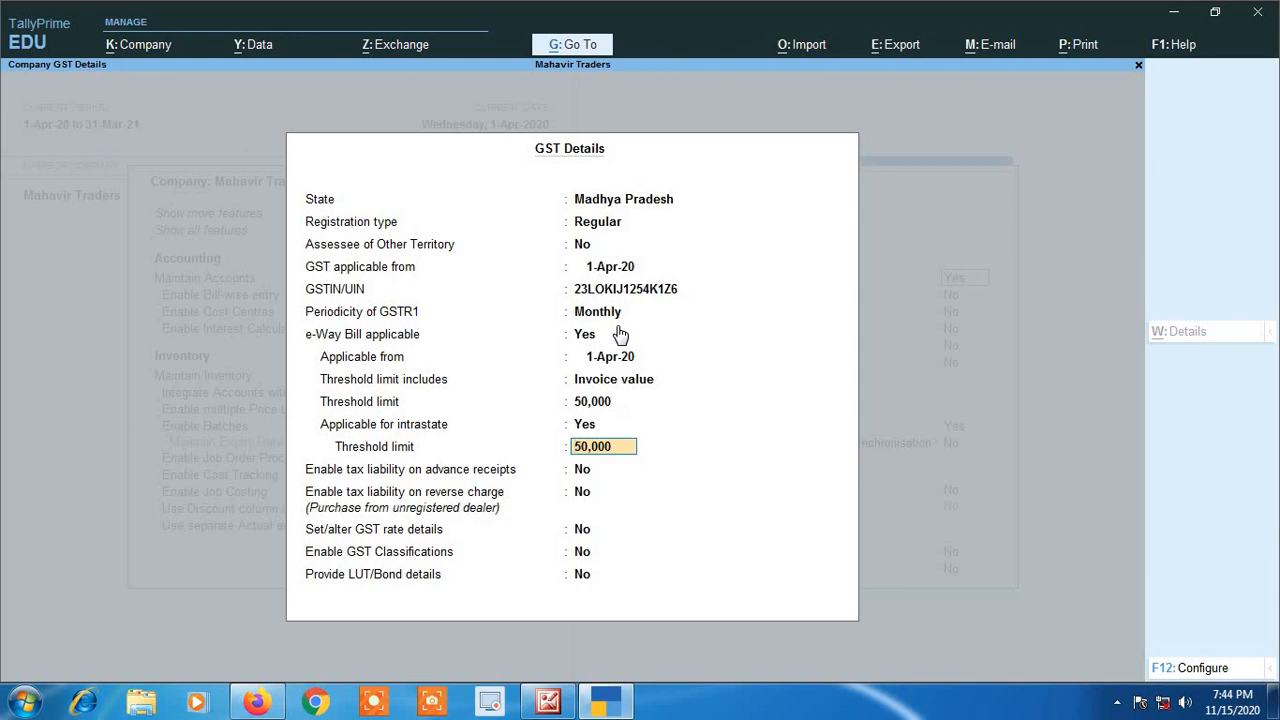
Accept the 50,000 intrastate threshold limit and No for tax liability on both advance receipts and reverse charge.
{"action": "key", "text": "Return"}
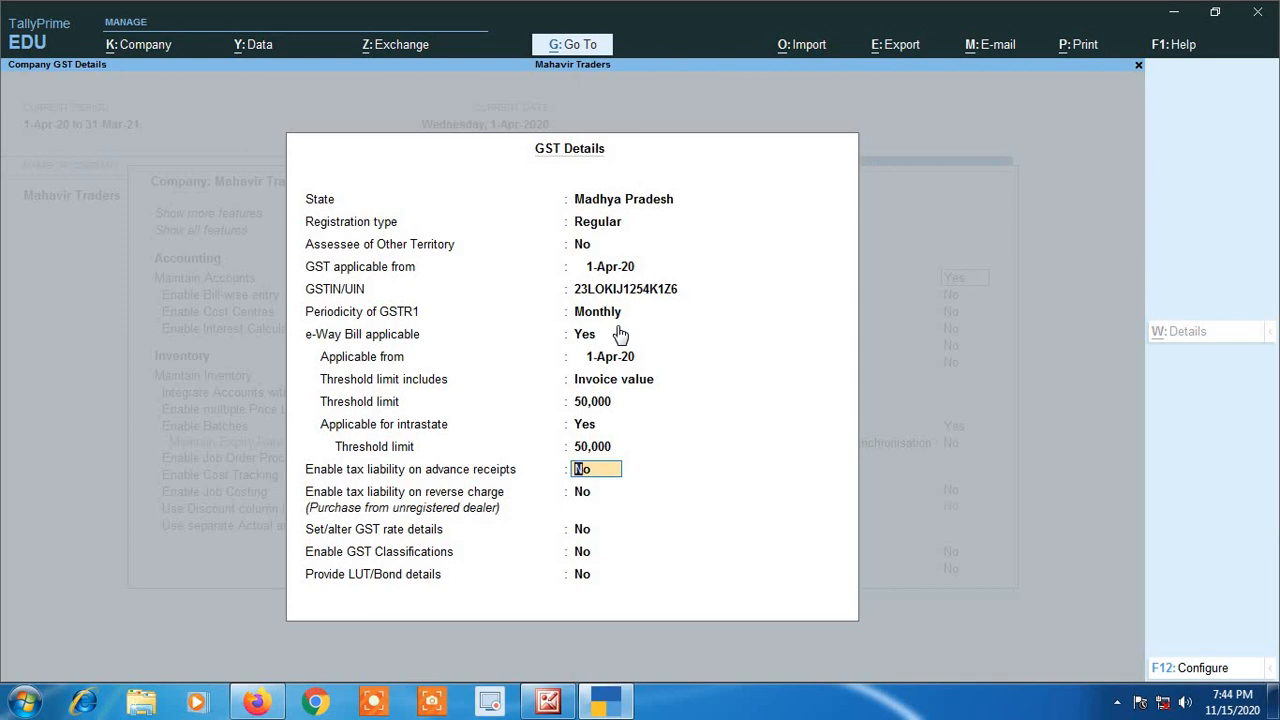
{"action": "key", "text": "Return"}
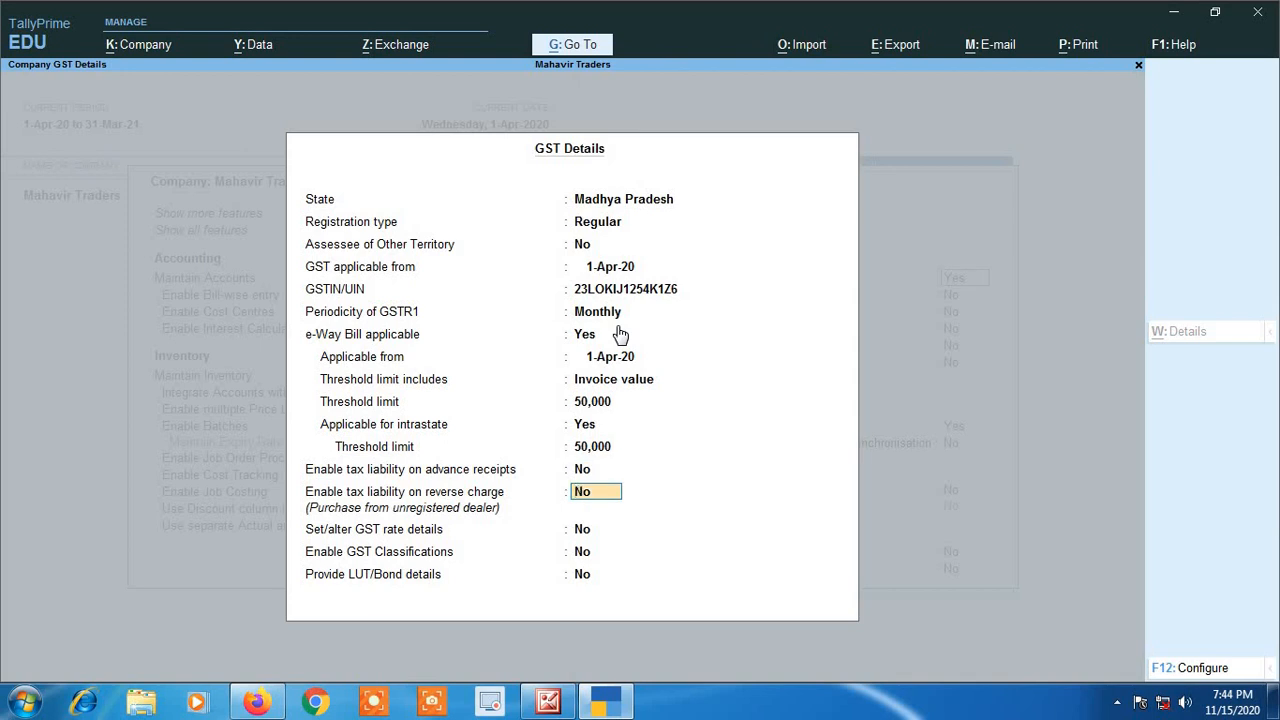
{"action": "key", "text": "Return"}
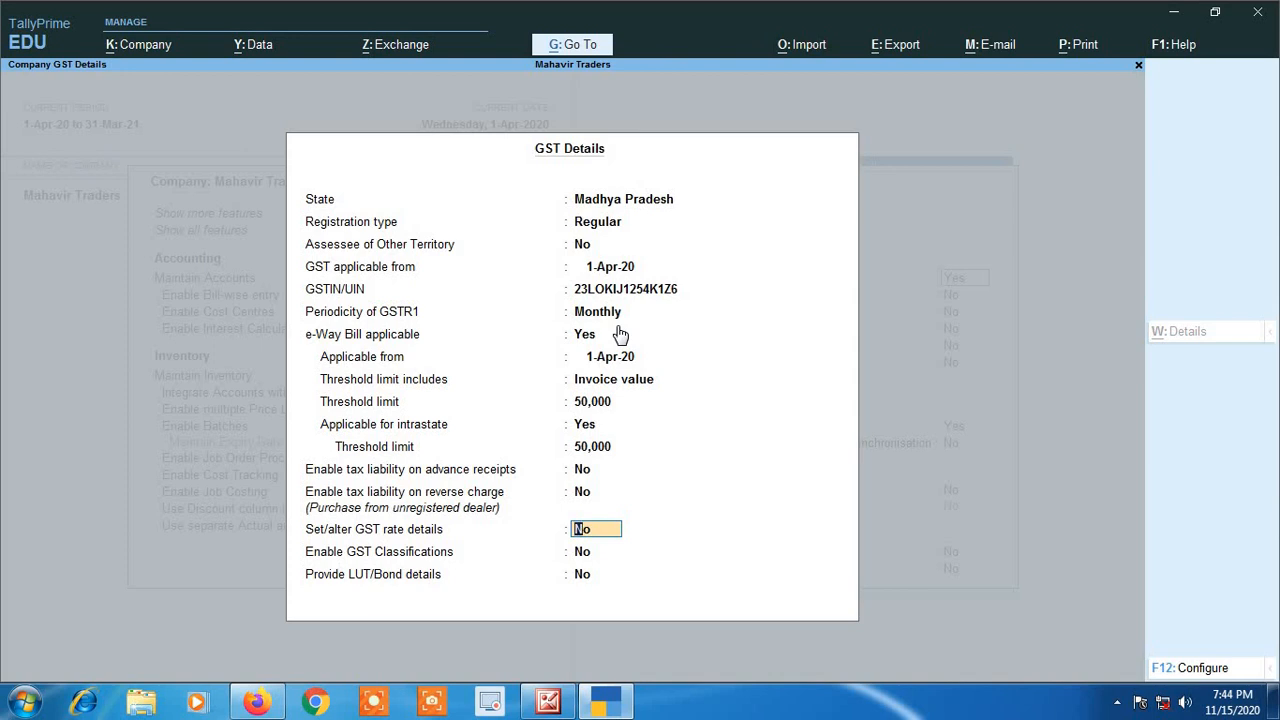
{"action": "type", "text": "Y"}
{"action": "key", "text": "Return"}
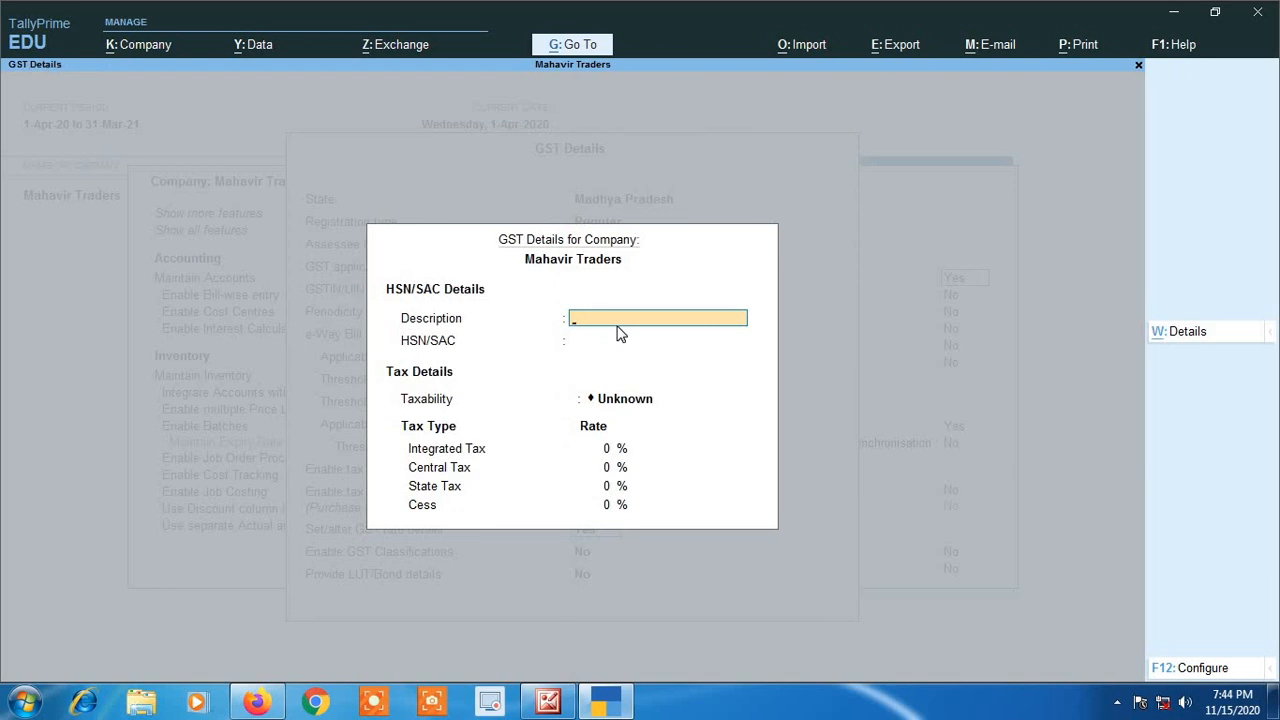
{"action": "key", "text": "Escape"}
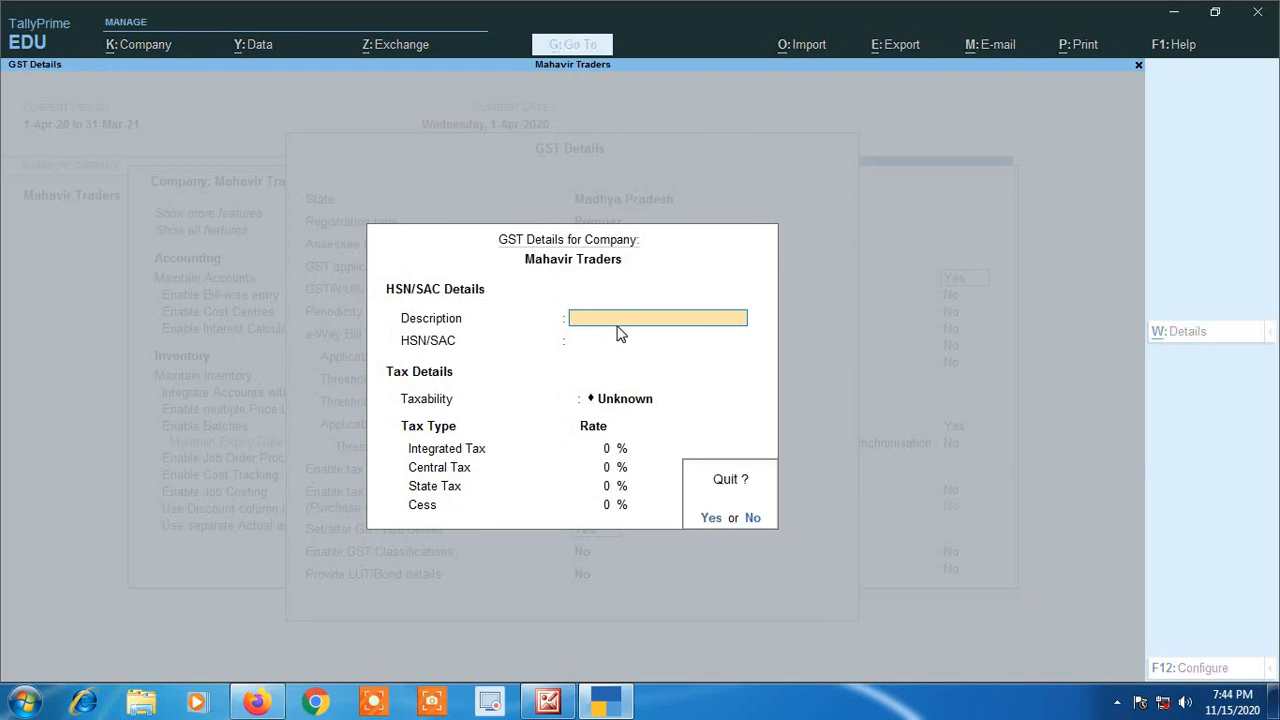
{"action": "key", "text": "y"}
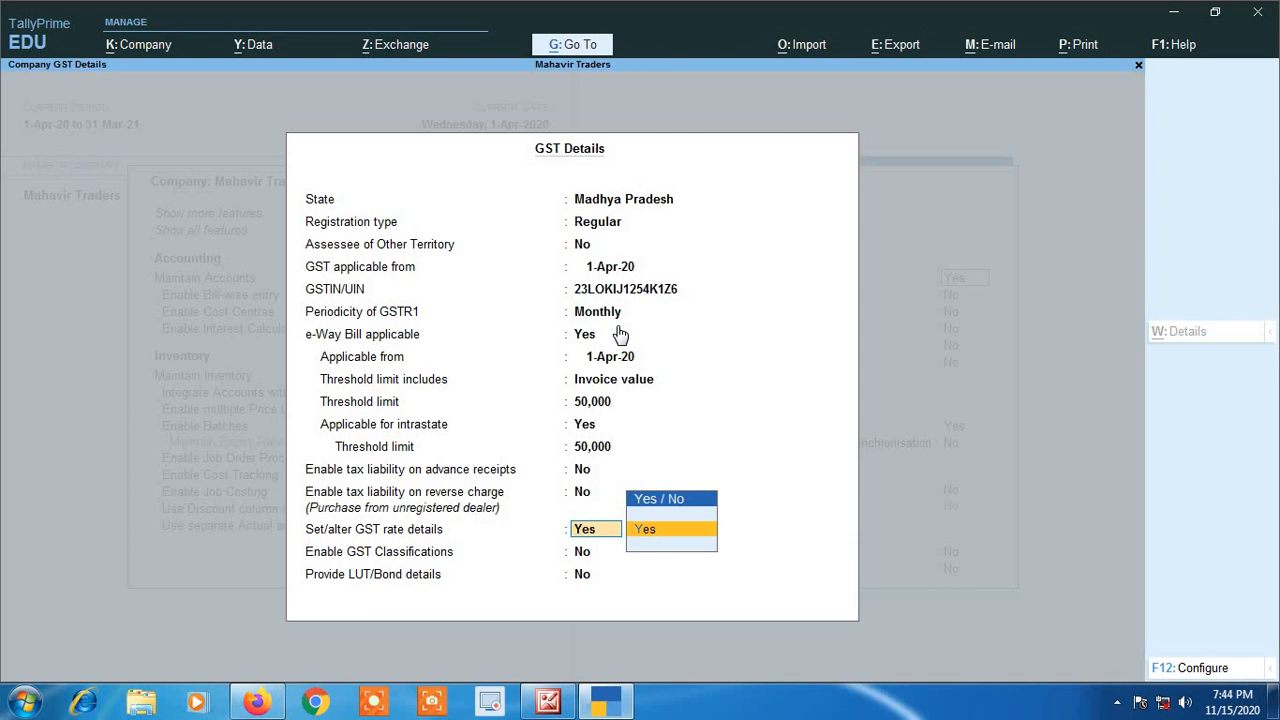
Try company-level GST rate details with taxability Taxable and an integrated tax rate of 12%.
{"action": "key", "text": "Return"}
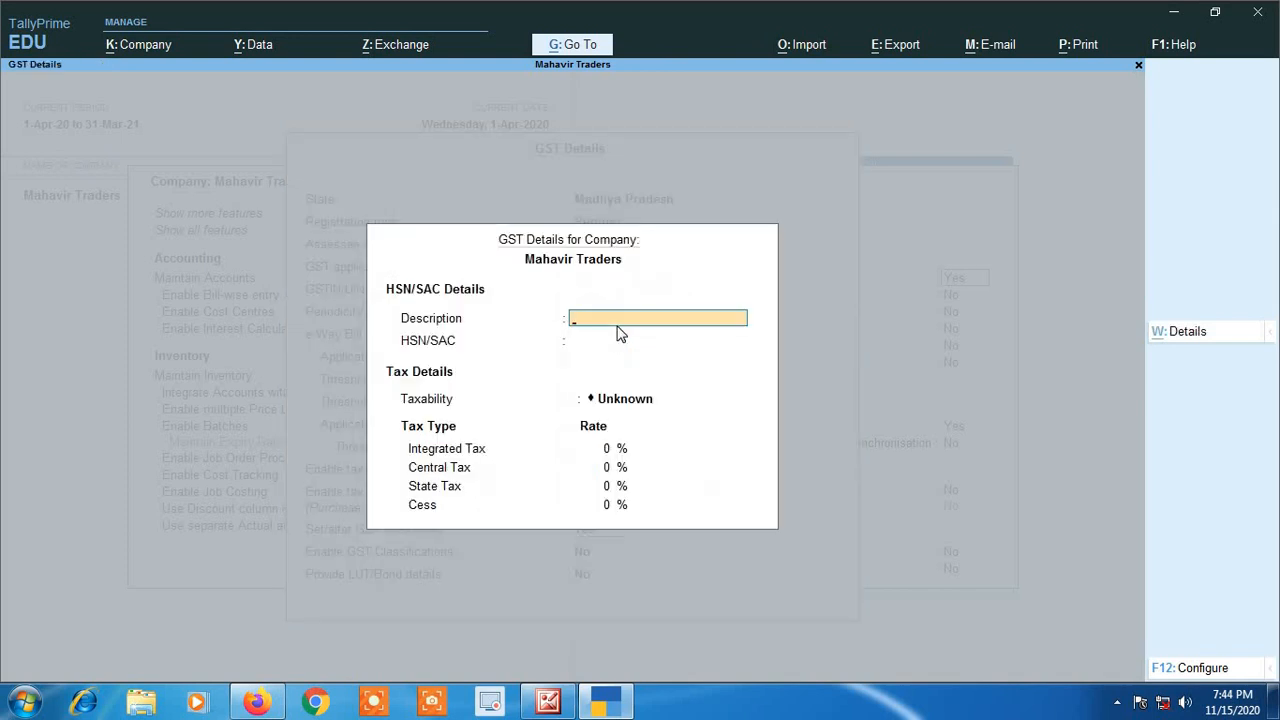
{"action": "left_click", "coordinate": [618, 403]}
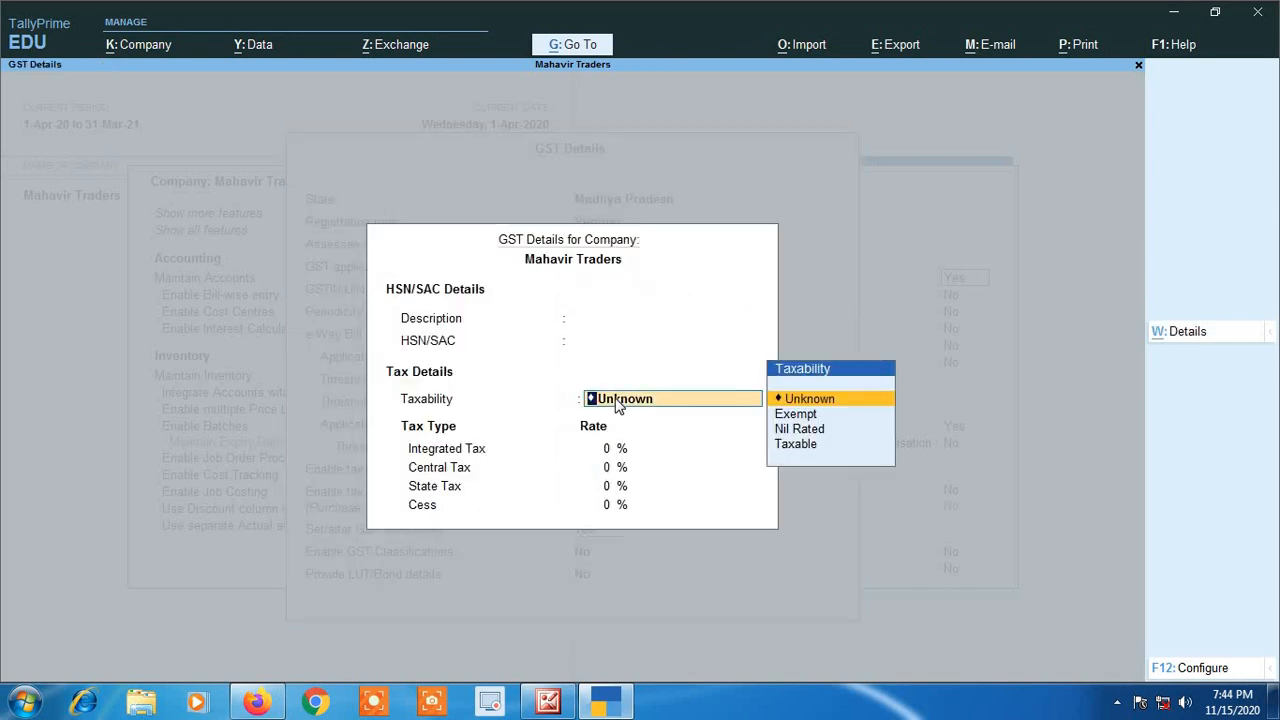
{"action": "key", "text": "Down"}
{"action": "key", "text": "Down"}
{"action": "key", "text": "Down"}
{"action": "key", "text": "Return"}
{"action": "type", "text": "1"}
{"action": "key", "text": "Return"}
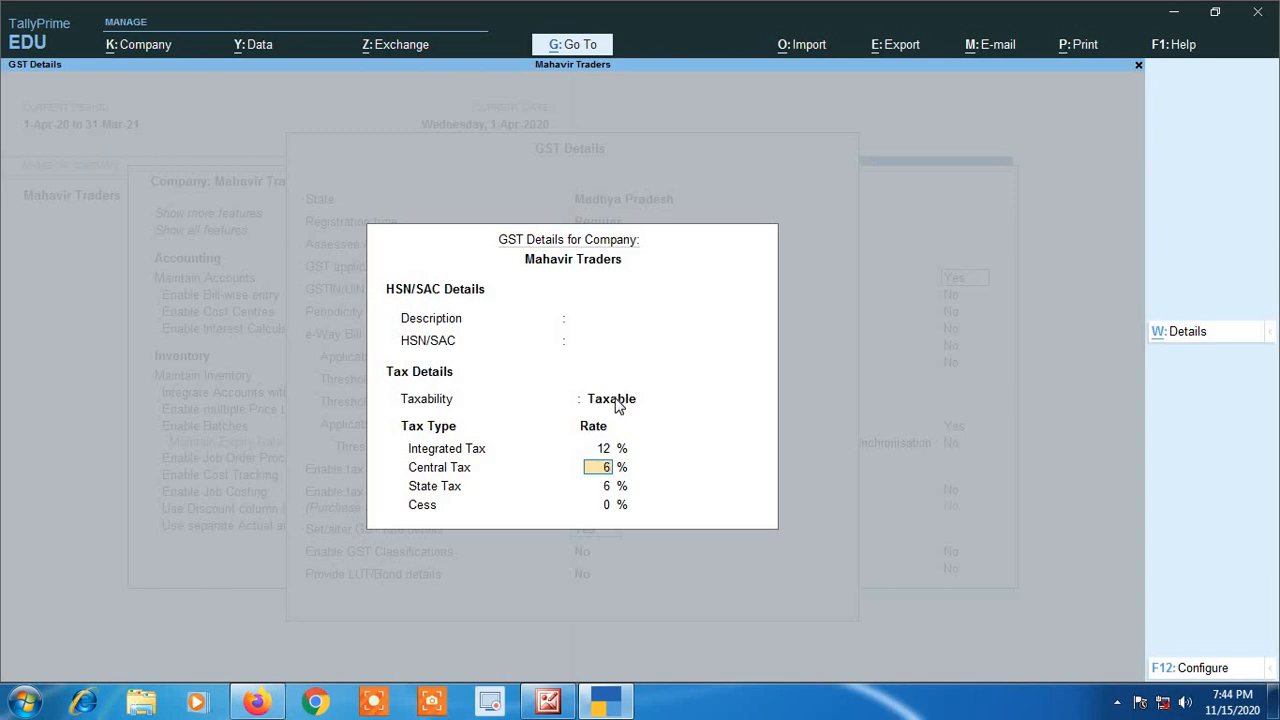
{"action": "key", "text": "Escape"}
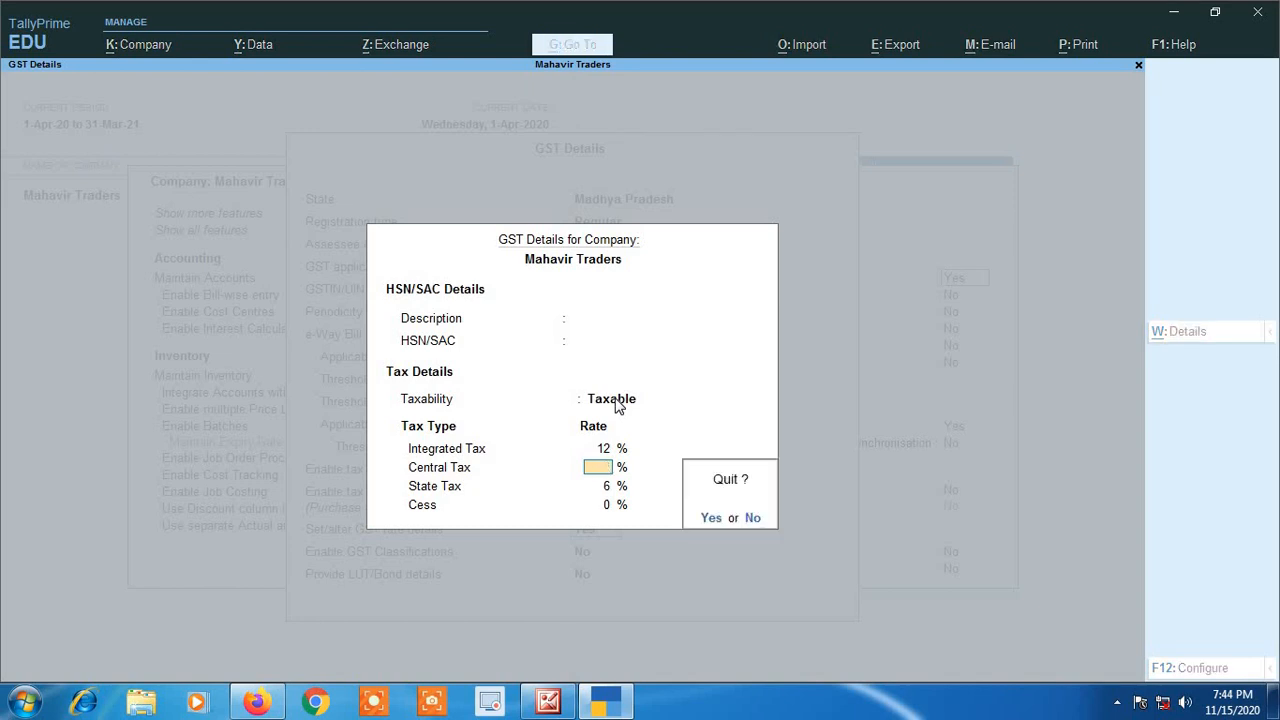
{"action": "key", "text": "y"}
Set Set/alter GST rate details to No, accept No for GST Classifications and LUT/Bond details, and save the GST details.
{"action": "key", "text": "Up"}
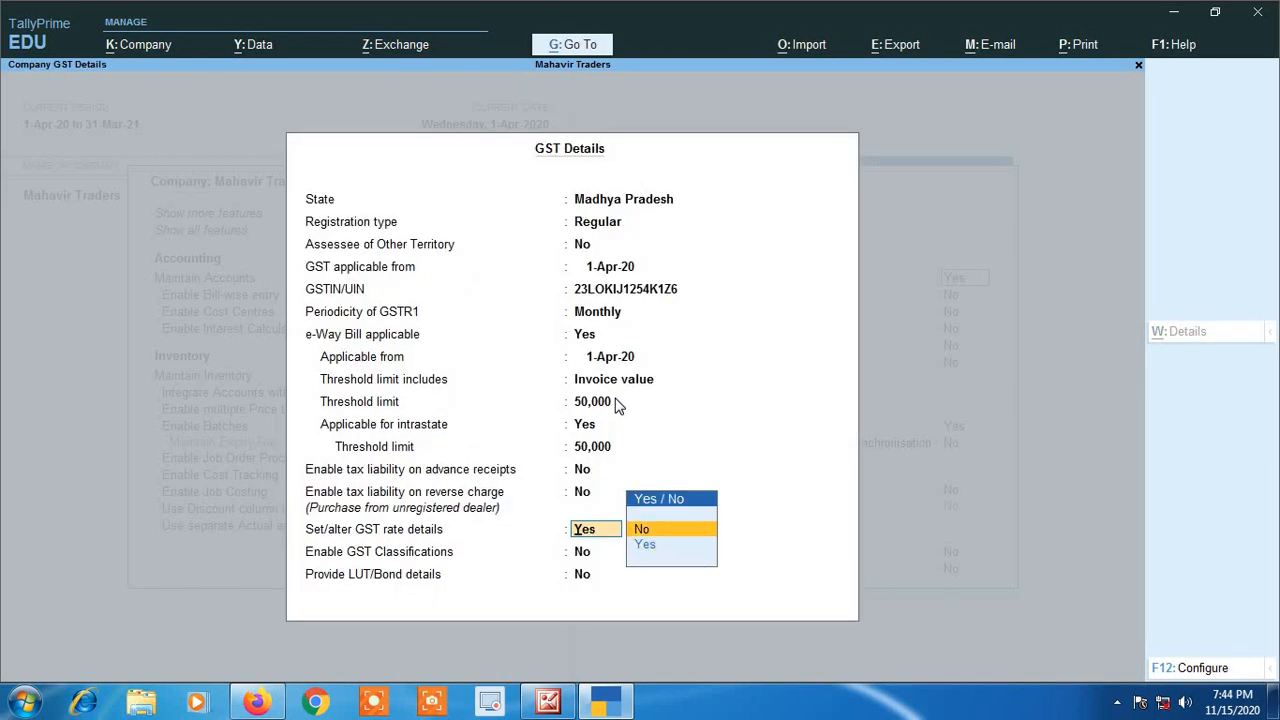
{"action": "key", "text": "Return"}
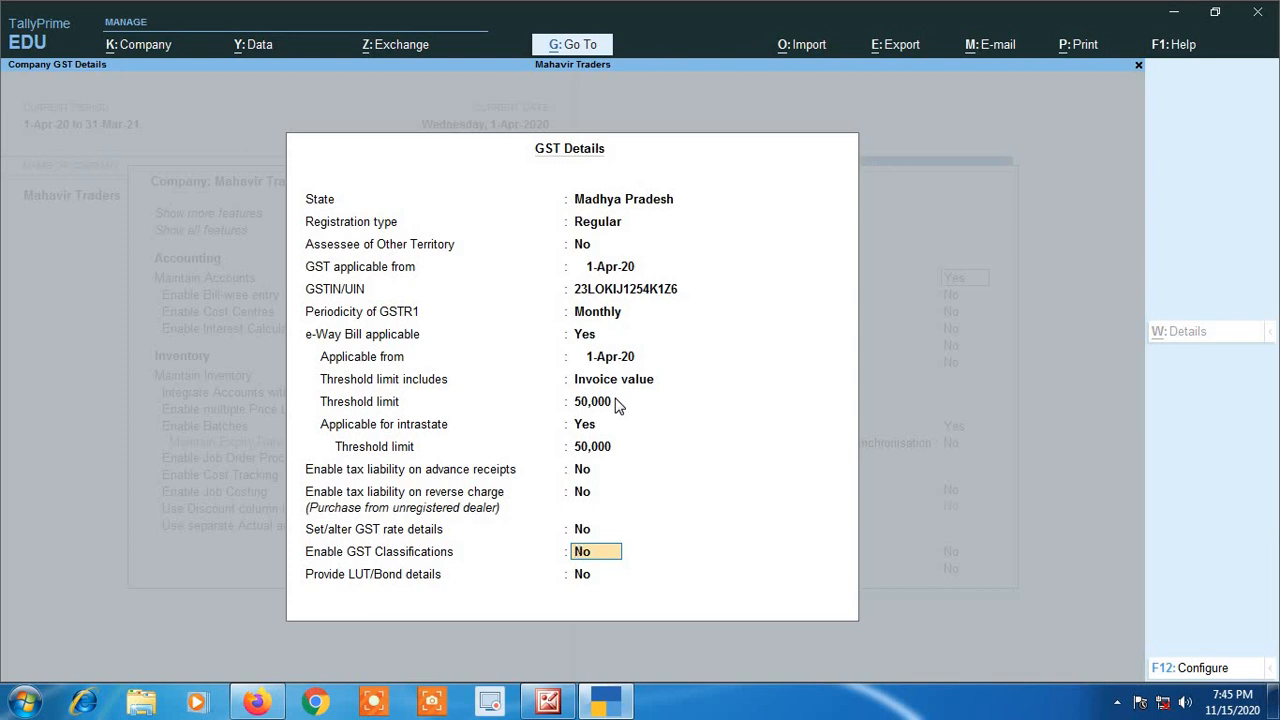
{"action": "key", "text": "Return"}
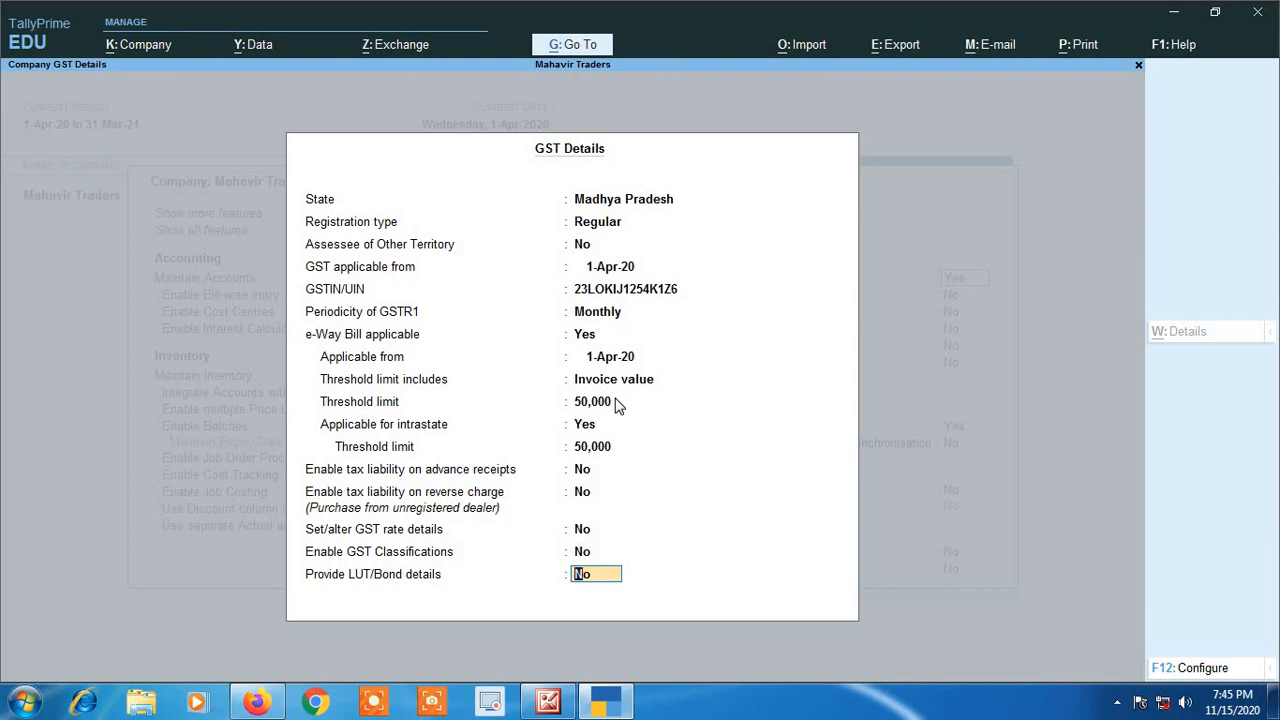
{"action": "key", "text": "Return"}
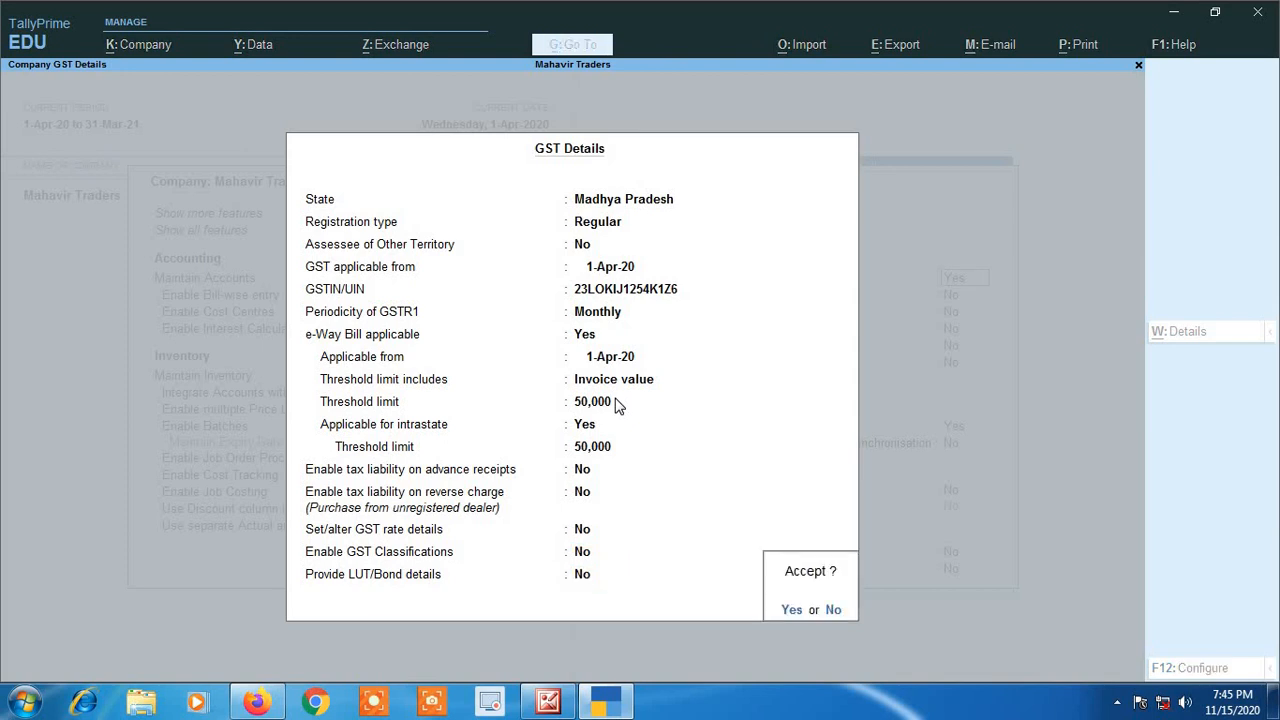
{"action": "left_click", "coordinate": [791, 612]}
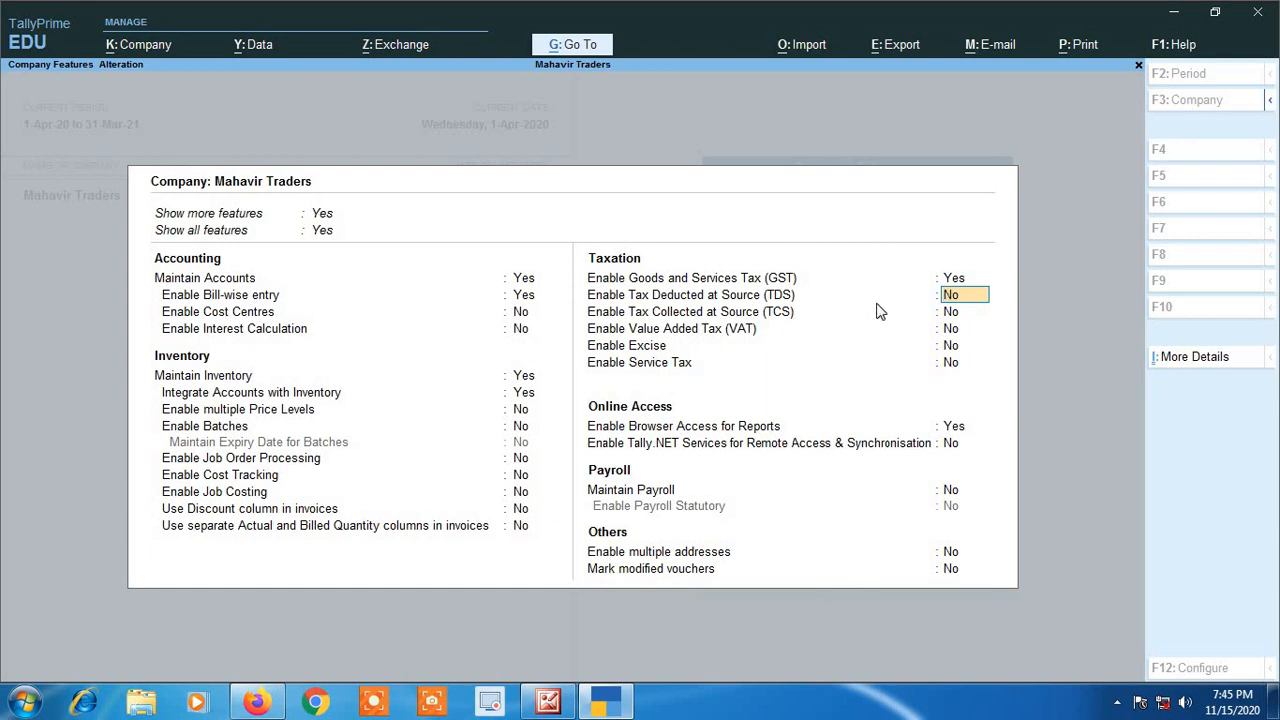
Examine the company's additional details list, including its inactive statutory, payroll and general entries.
{"action": "left_click", "coordinate": [1180, 362]}
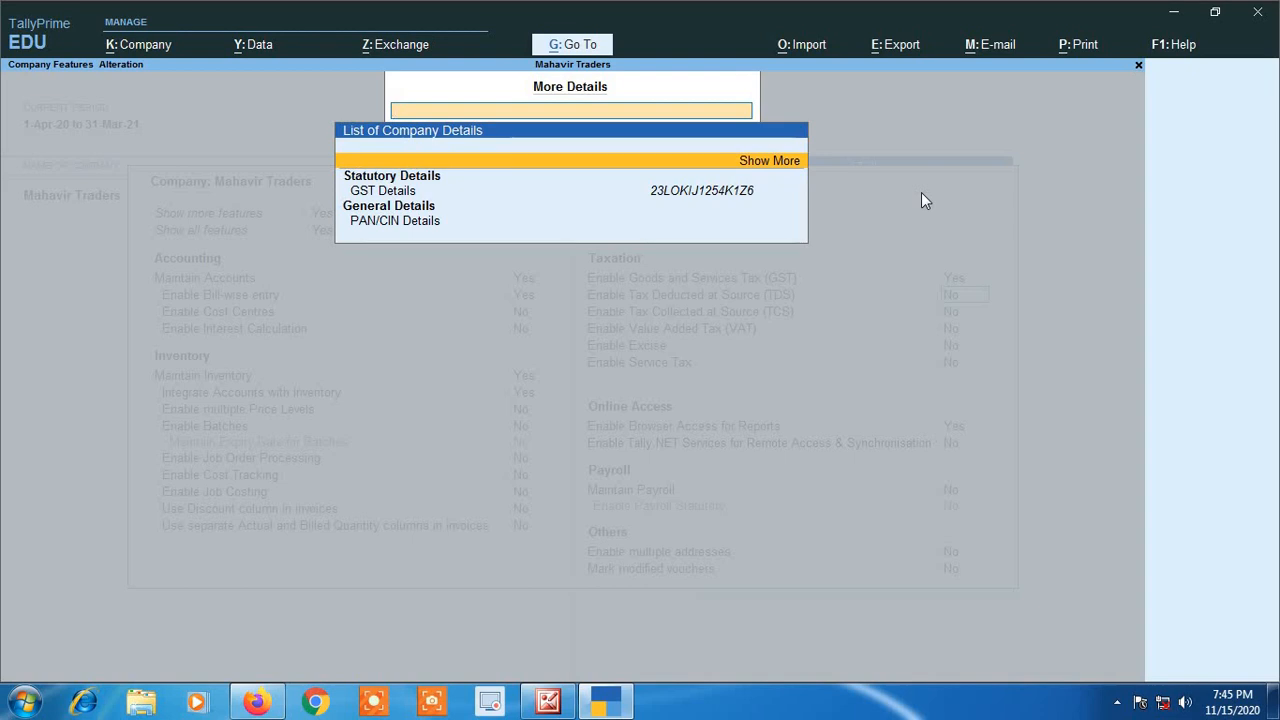
{"action": "key", "text": "Return"}
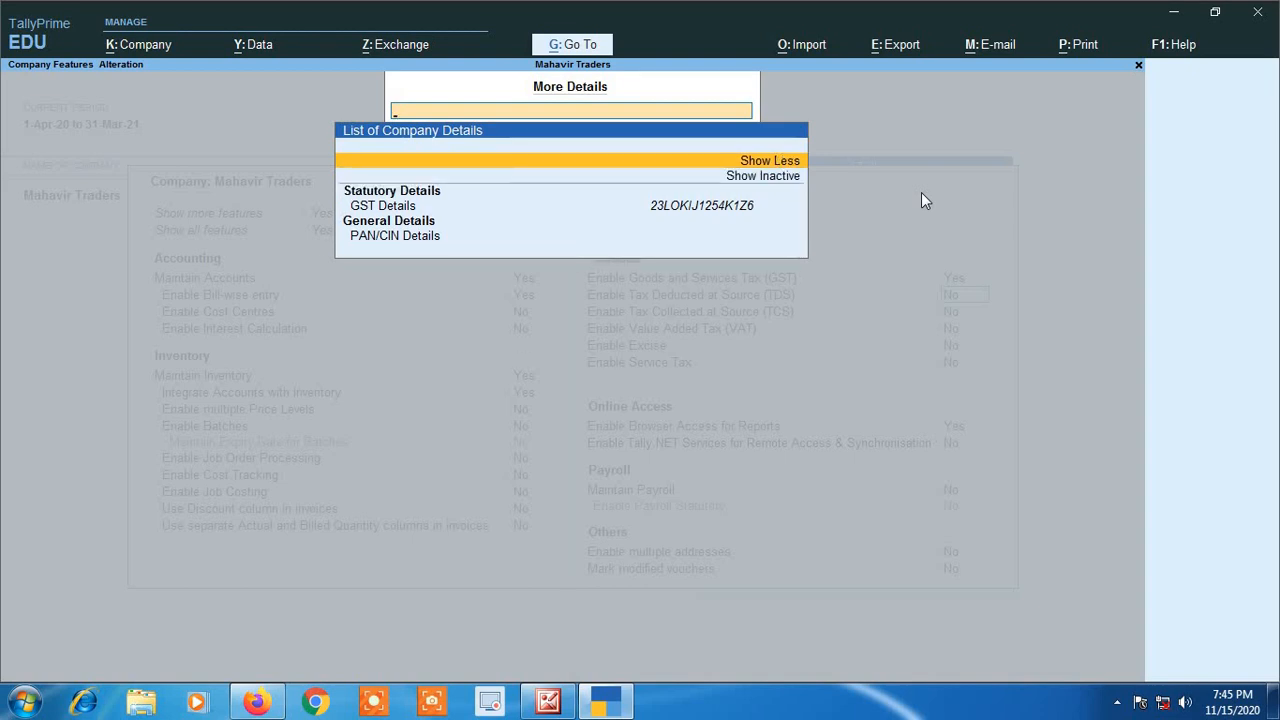
{"action": "key", "text": "Down"}
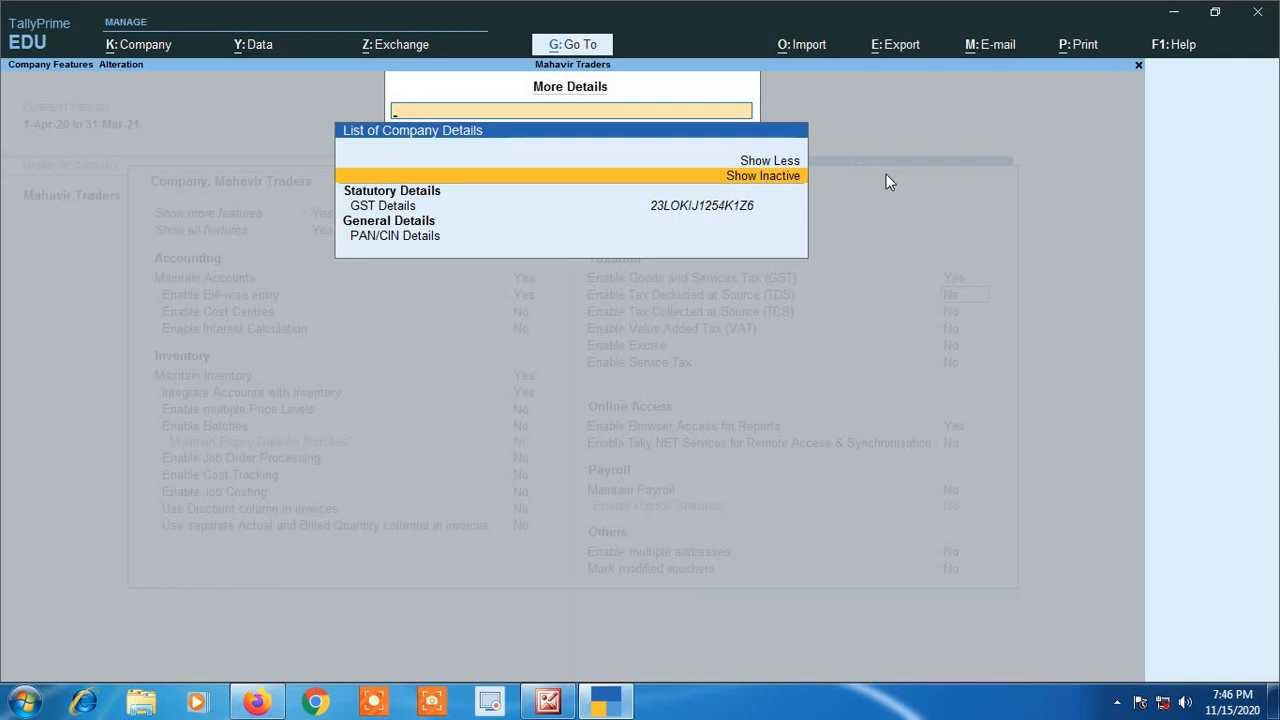
{"action": "key", "text": "Return"}
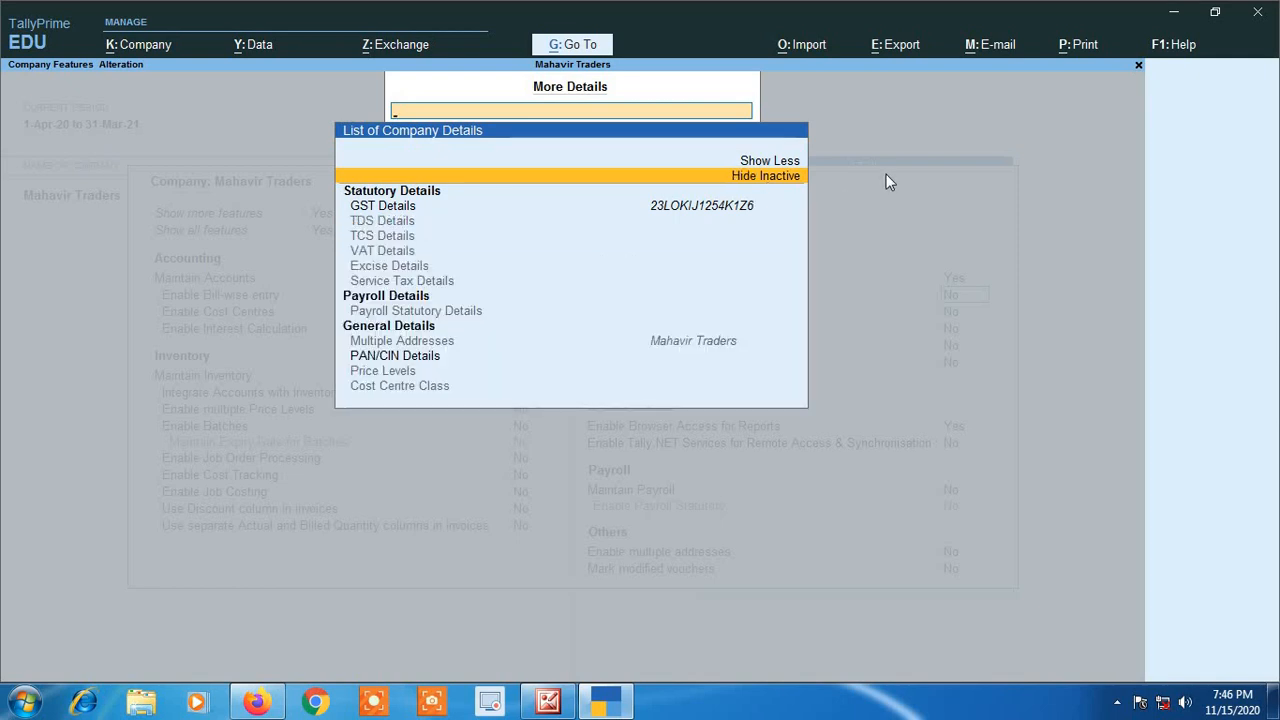
{"action": "key", "text": "Down"}
{"action": "key", "text": "Down"}
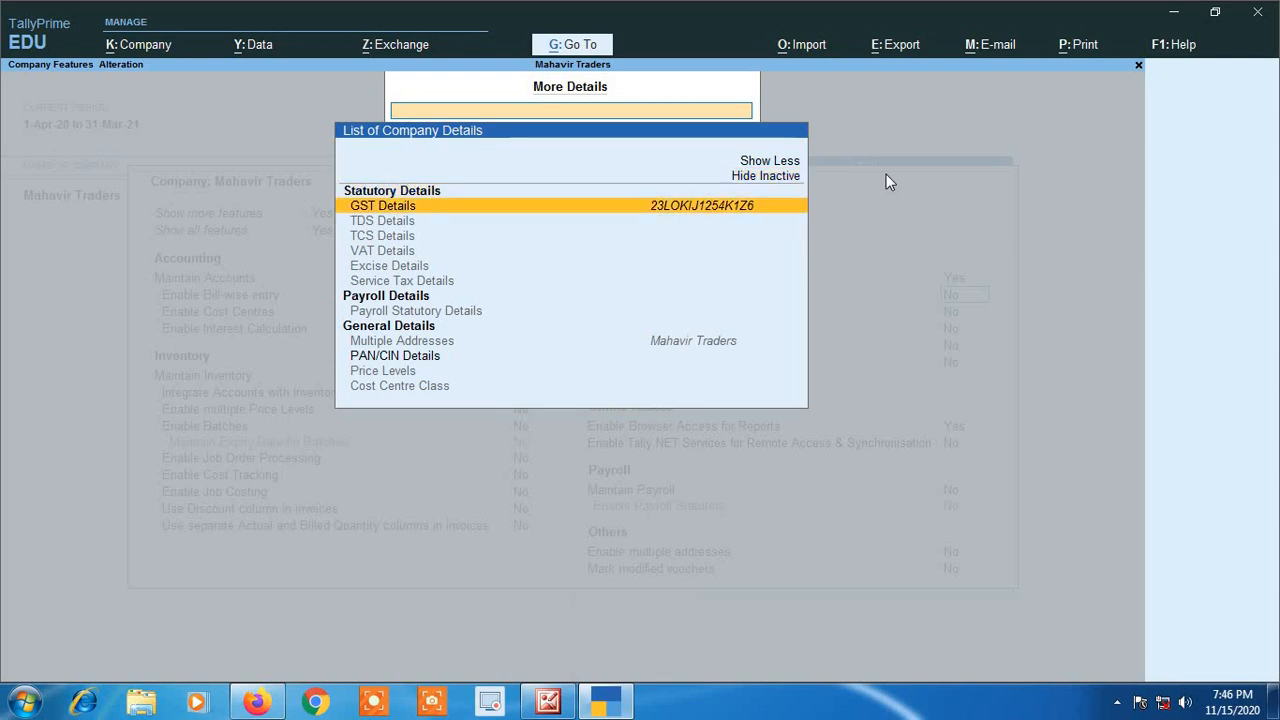
{"action": "key", "text": "Down"}
{"action": "key", "text": "Up"}
{"action": "key", "text": "Down"}
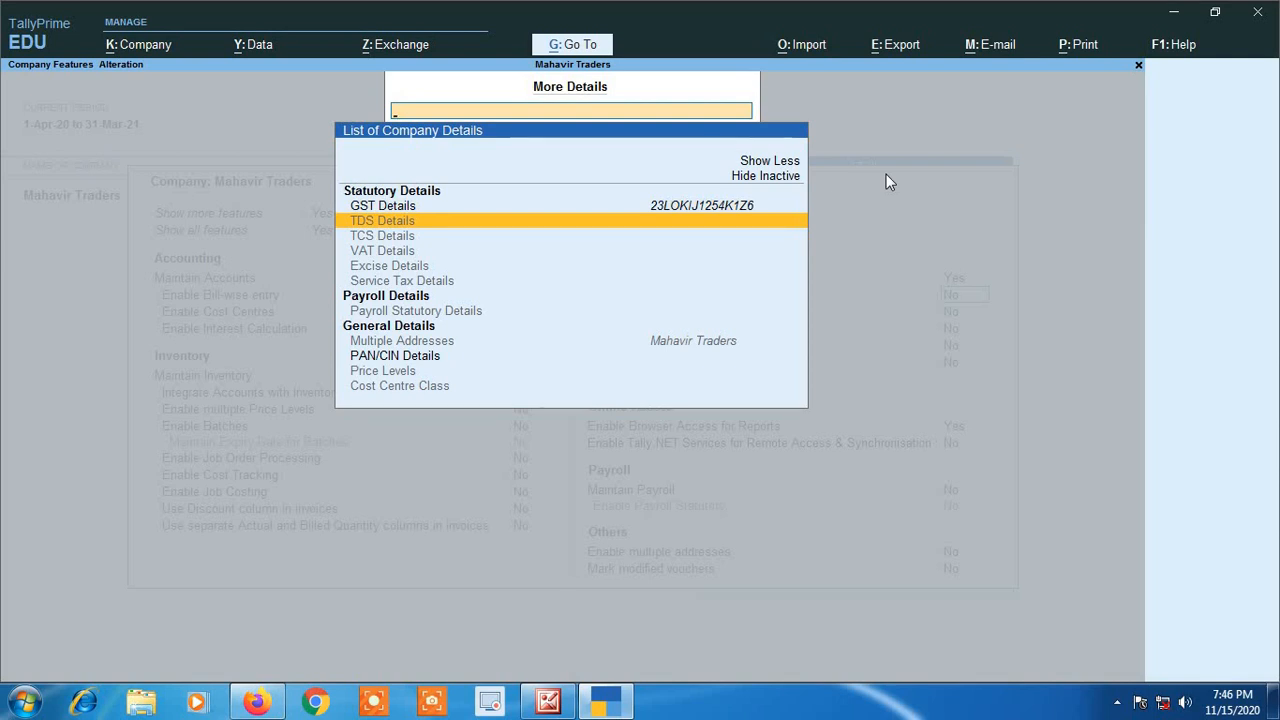
{"action": "key", "text": "Down"}
{"action": "key", "text": "Down"}
{"action": "key", "text": "Down"}
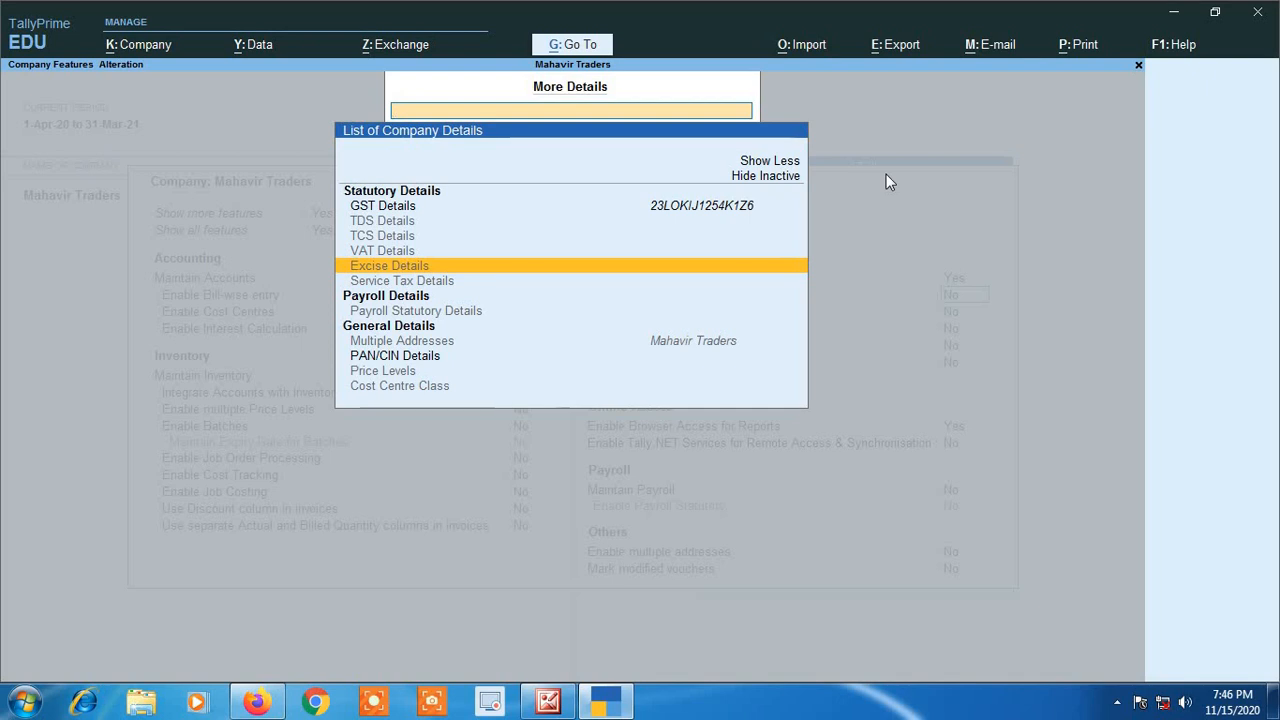
{"action": "key", "text": "Escape"}
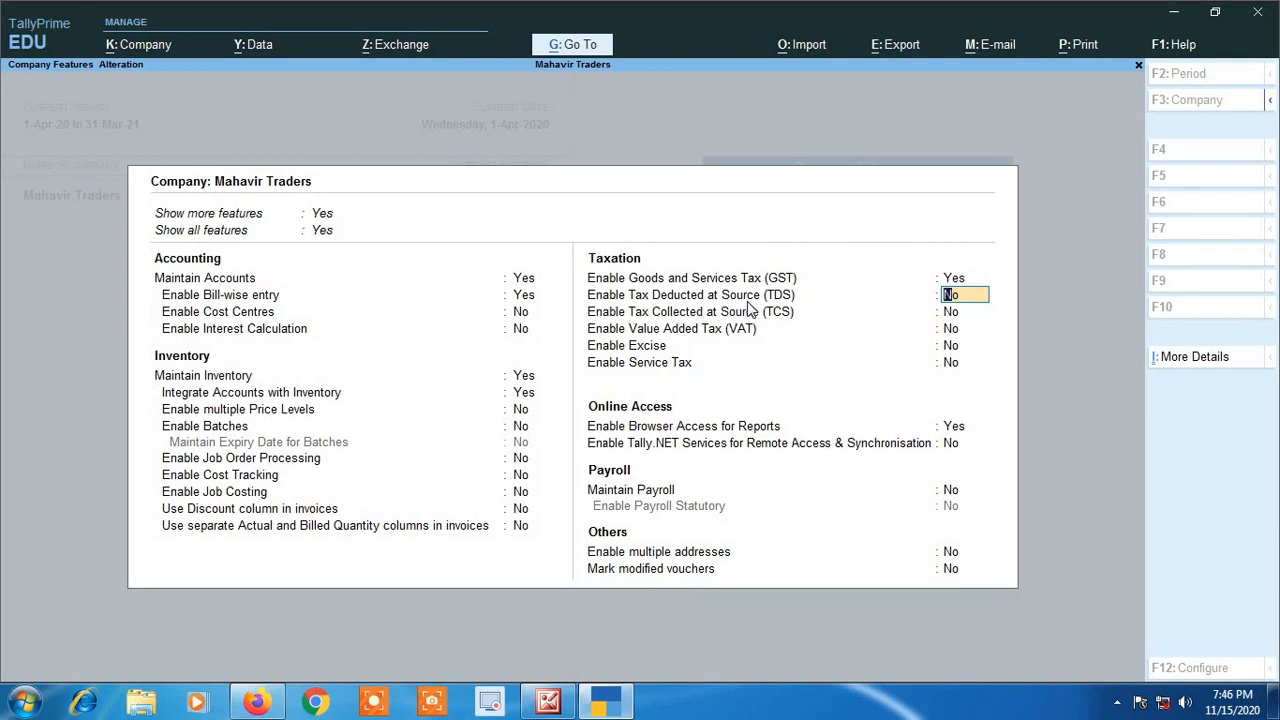
Enable Tax Deducted at Source (TDS) for the company and accept the default deductor details.
{"action": "type", "text": "Y"}
{"action": "key", "text": "Return"}
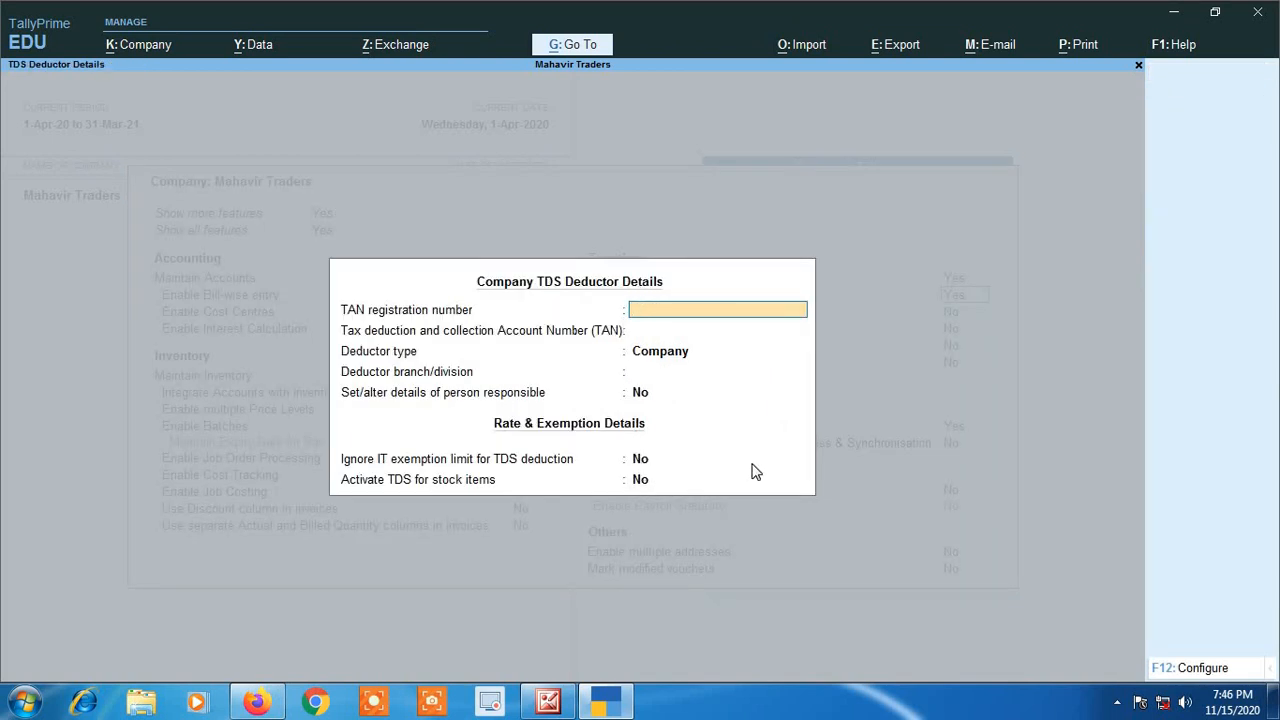
{"action": "key", "text": "ctrl+a"}
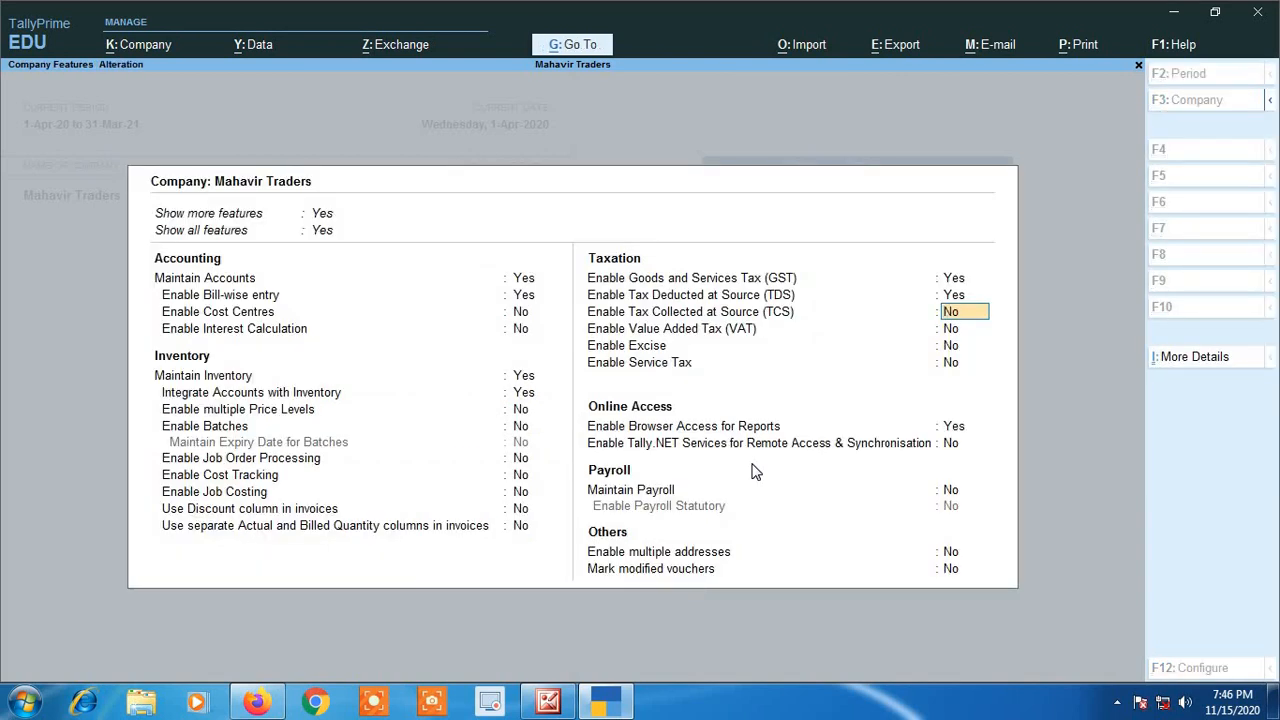
Enable Tax Collected at Source (TCS) with the default collector details and save the company features.
{"action": "type", "text": "y"}
{"action": "key", "text": "Return"}
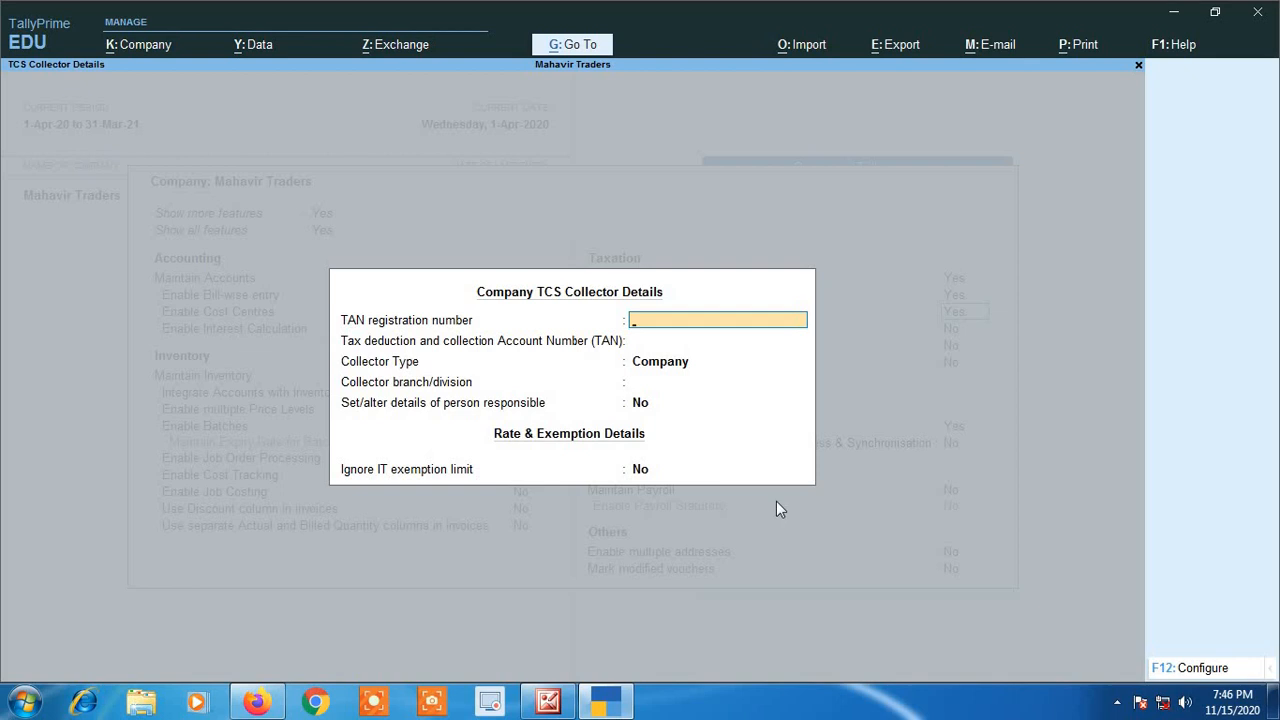
{"action": "key", "text": "ctrl+a"}
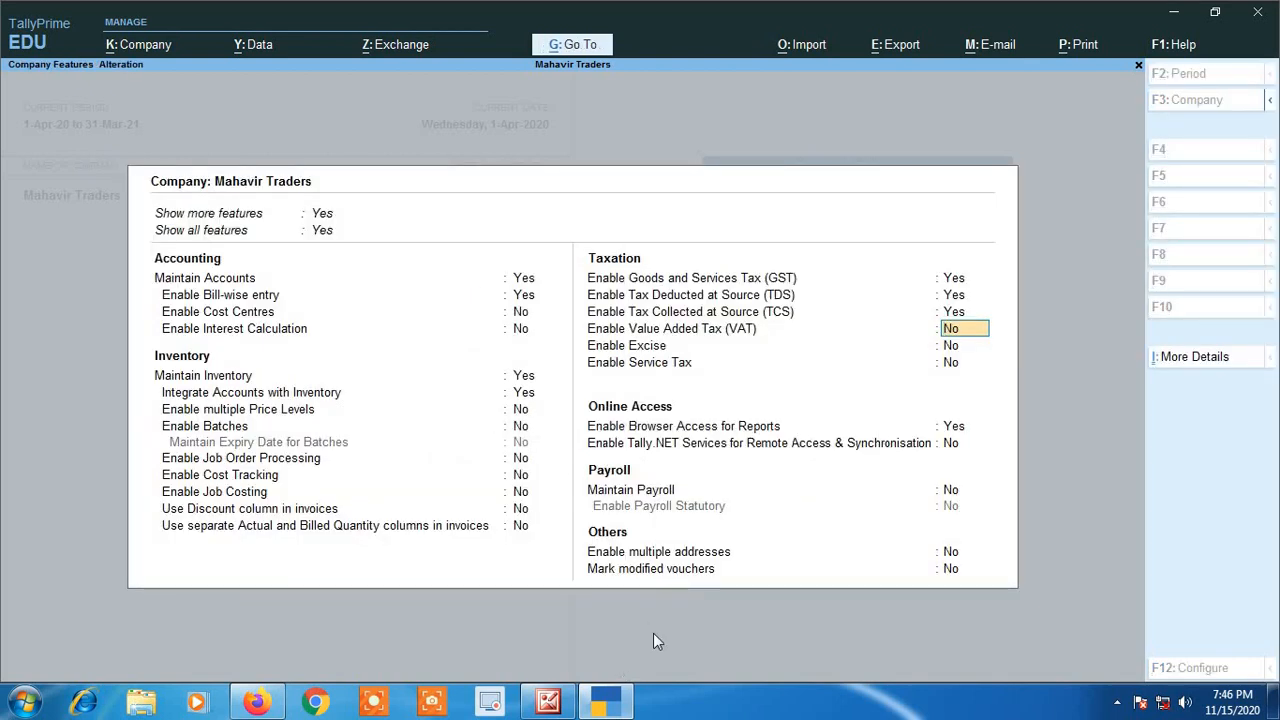
{"action": "key", "text": "ctrl"}
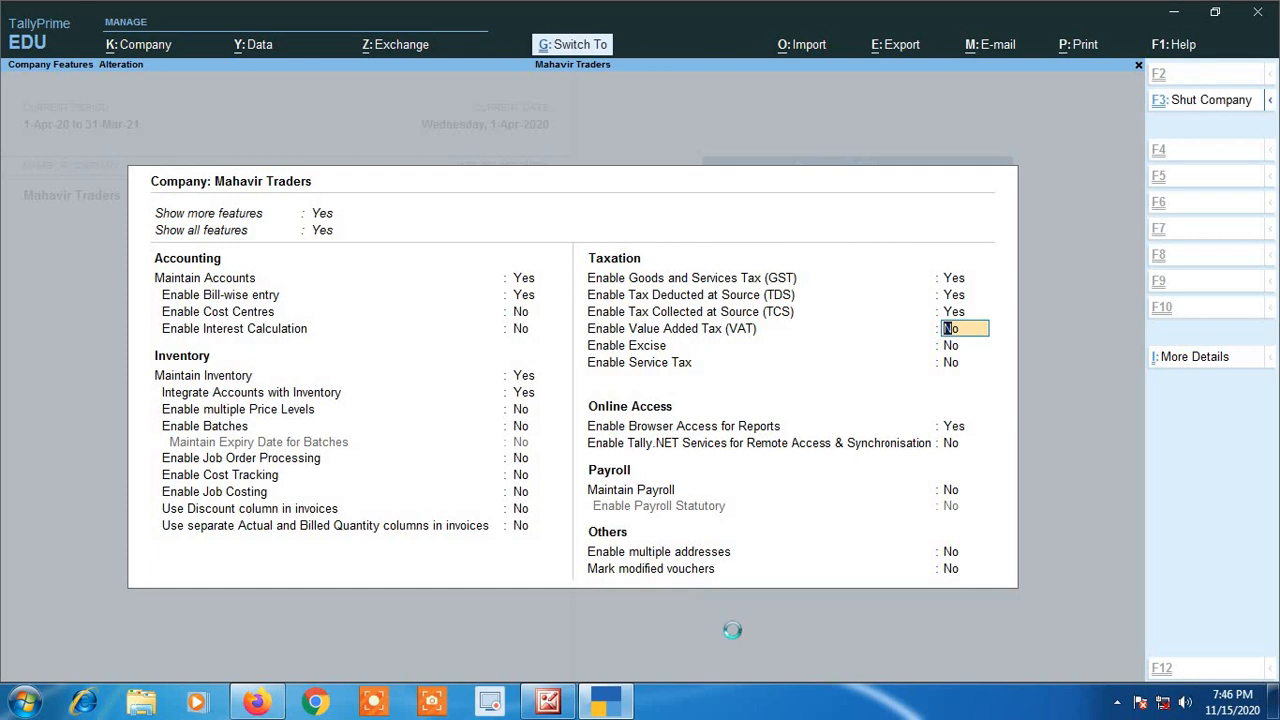
{"action": "key", "text": "ctrl+a"}
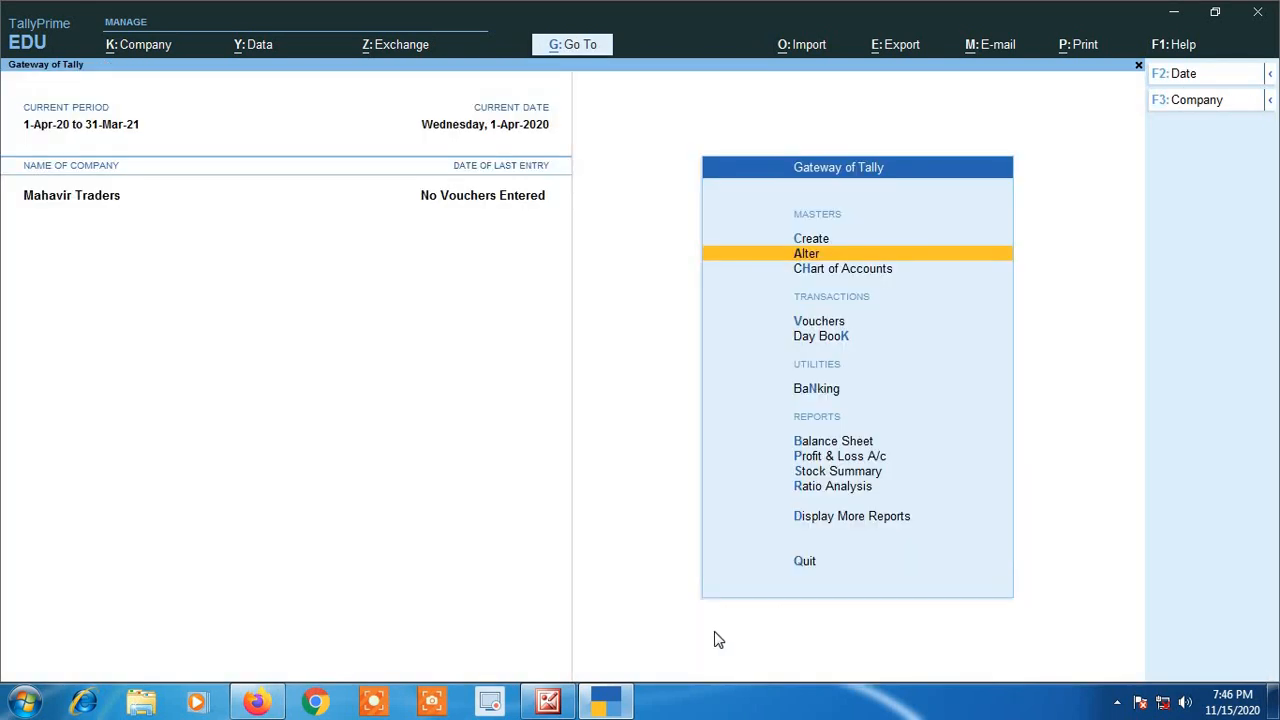
Reopen the company features and examine the expanded list of company details, including the option for inactive entries.
{"action": "left_click", "coordinate": [157, 52]}
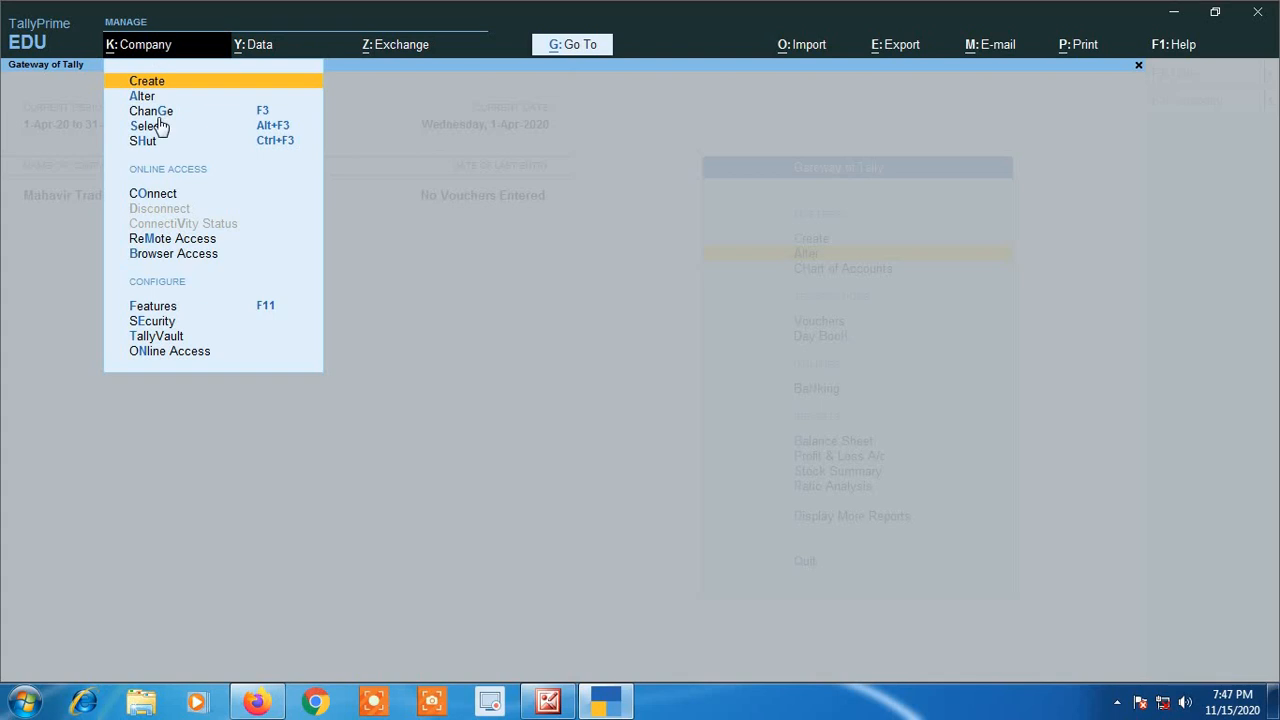
{"action": "left_click", "coordinate": [196, 310]}
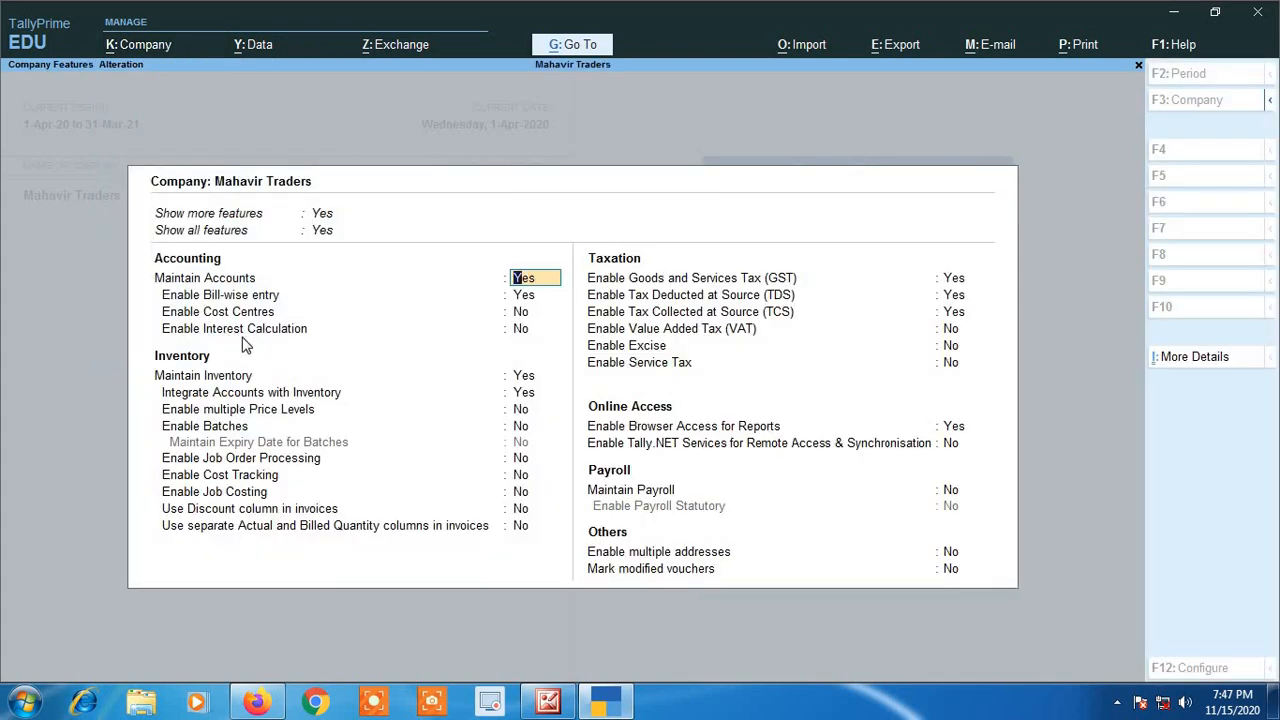
{"action": "left_click", "coordinate": [1196, 360]}
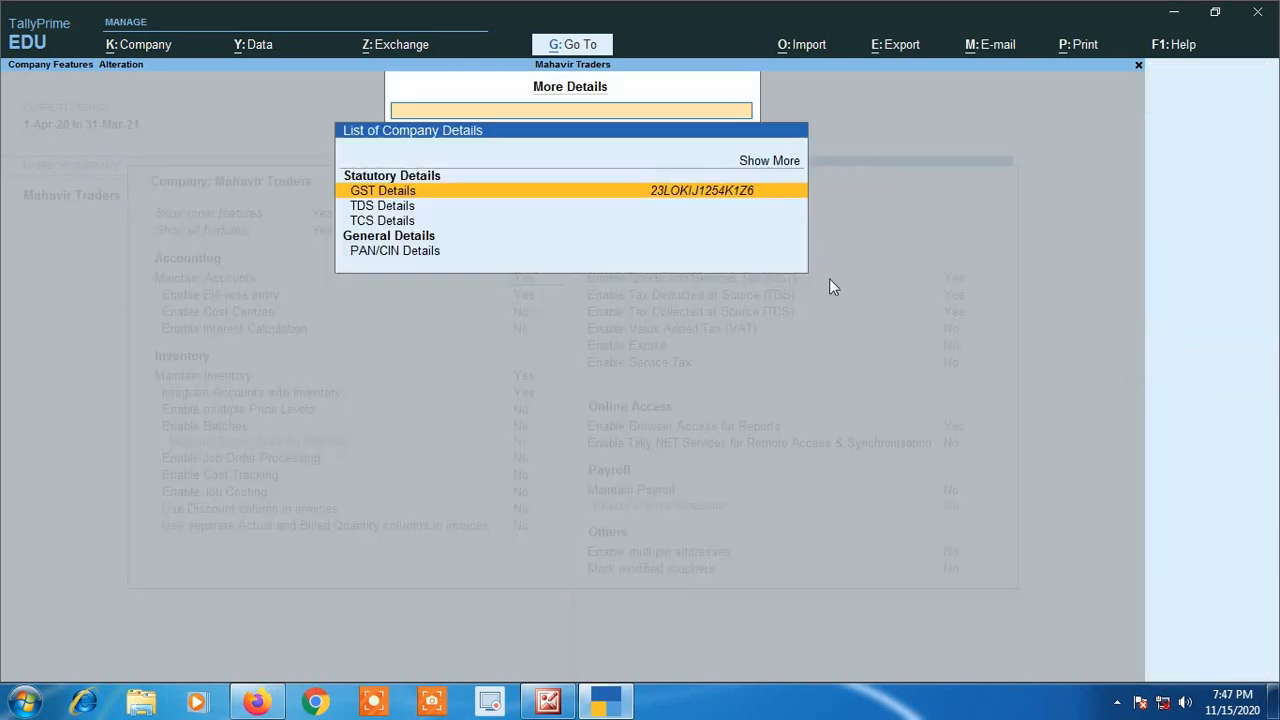
{"action": "left_click", "coordinate": [777, 168]}
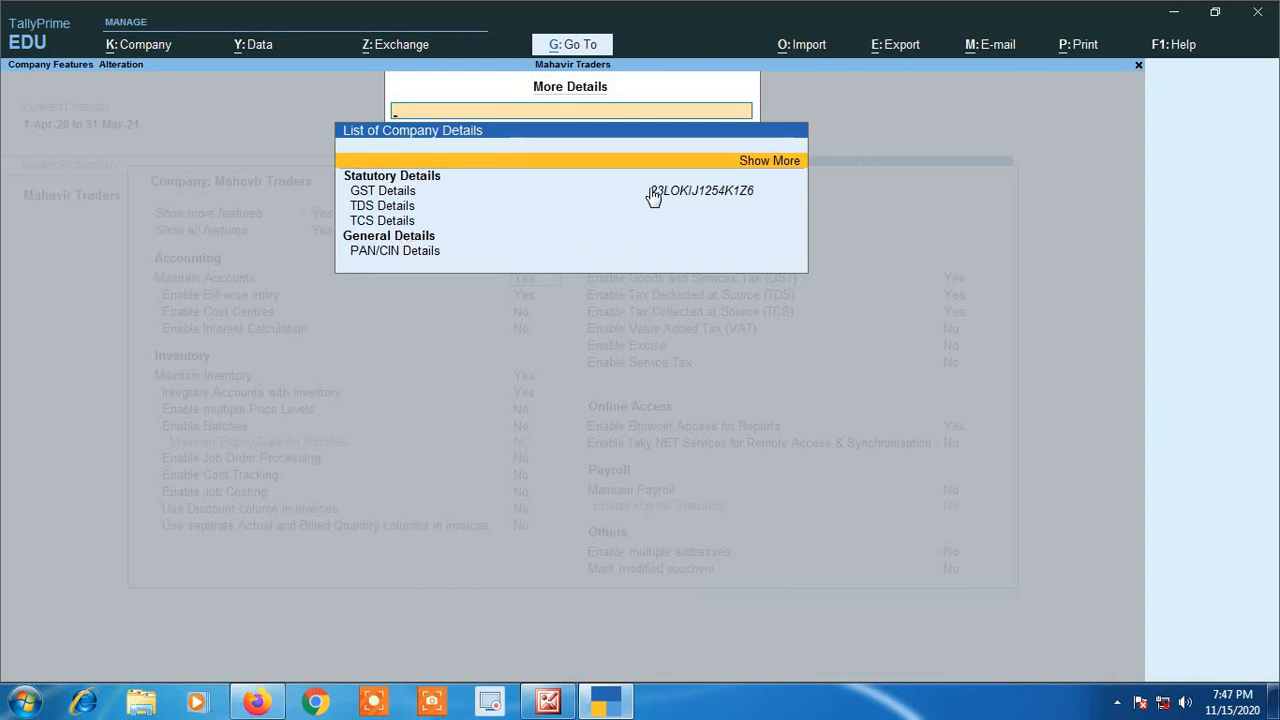
{"action": "left_click", "coordinate": [795, 170]}
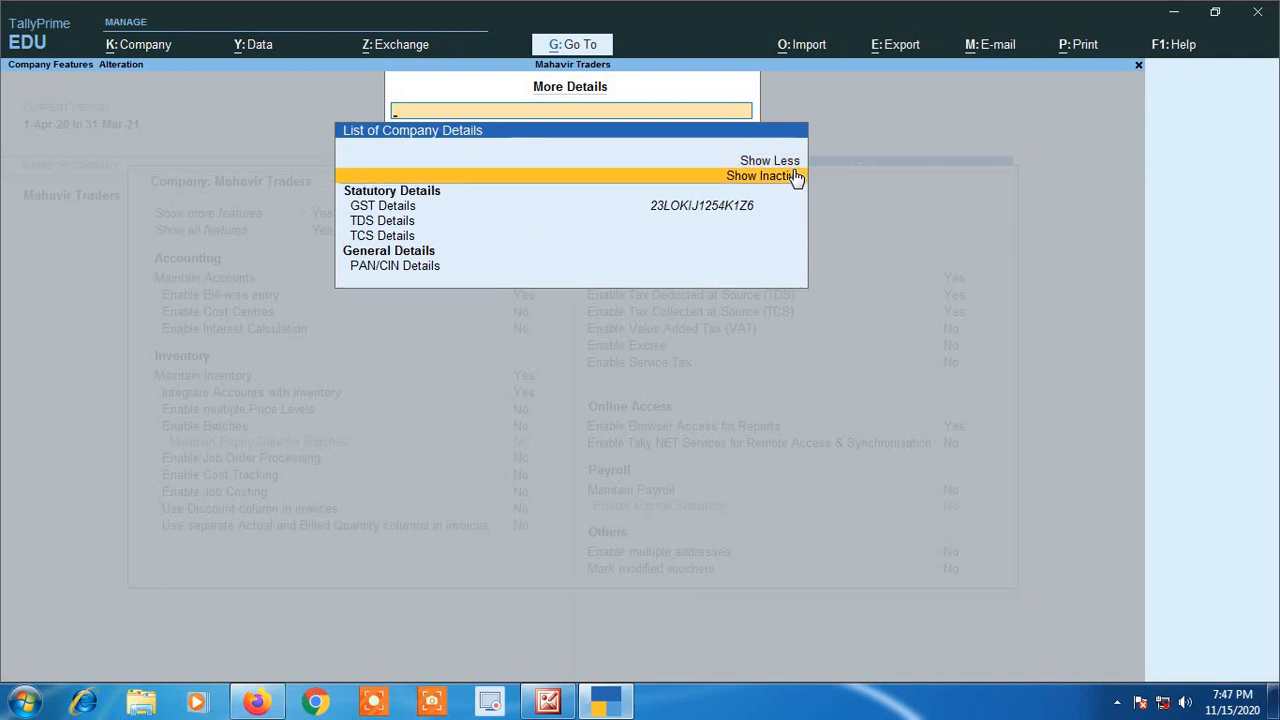
{"action": "key", "text": "Return"}
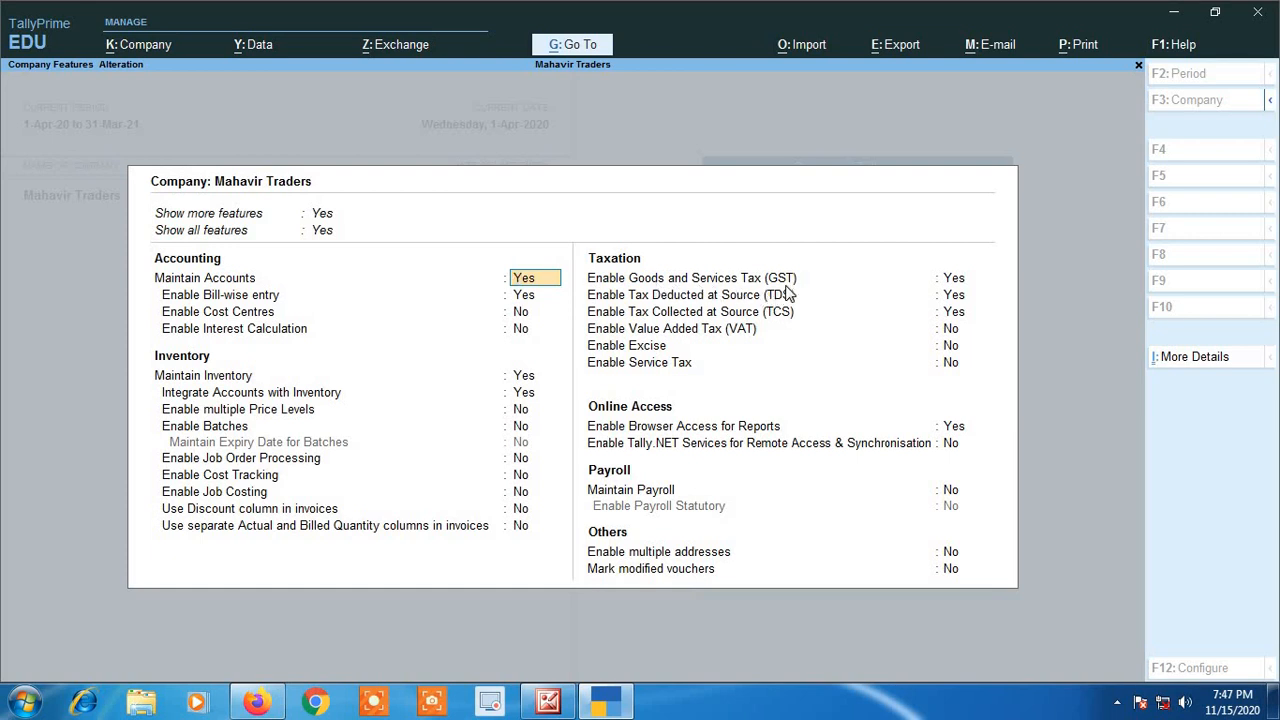
Save the current company features of Mahavir Traders.
{"action": "key", "text": "ctrl"}
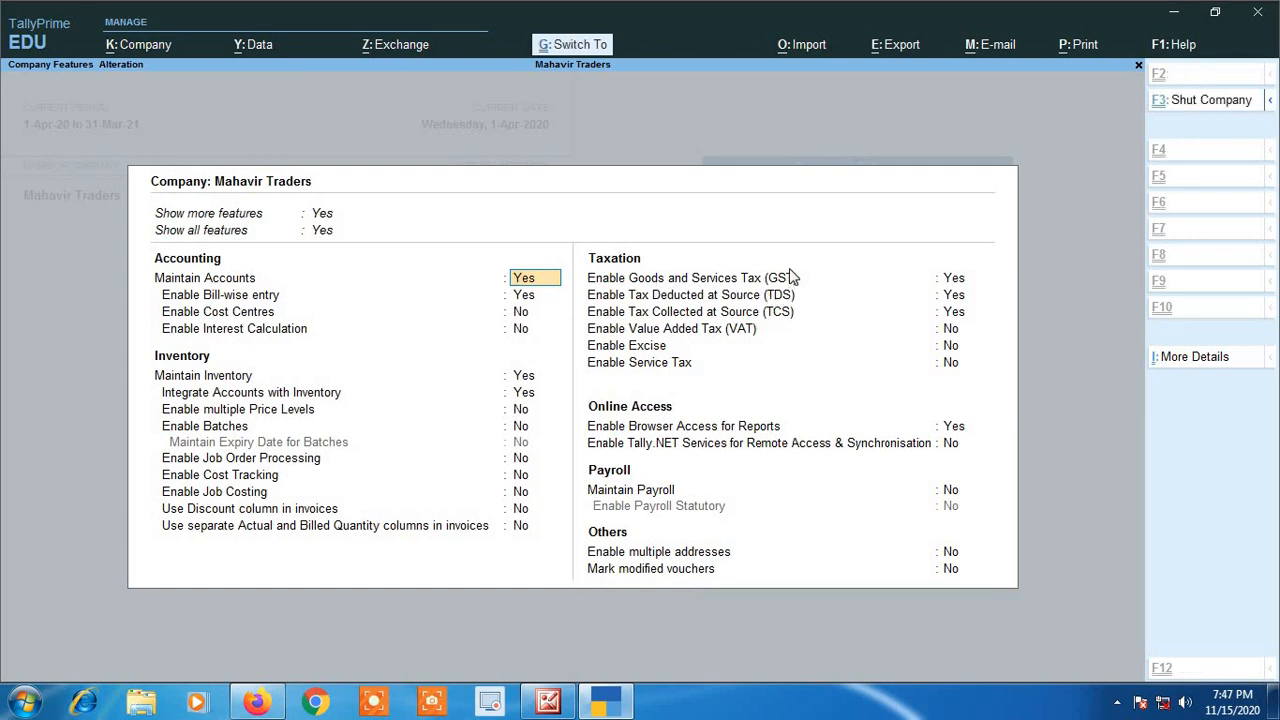
{"action": "key", "text": "ctrl+a"}
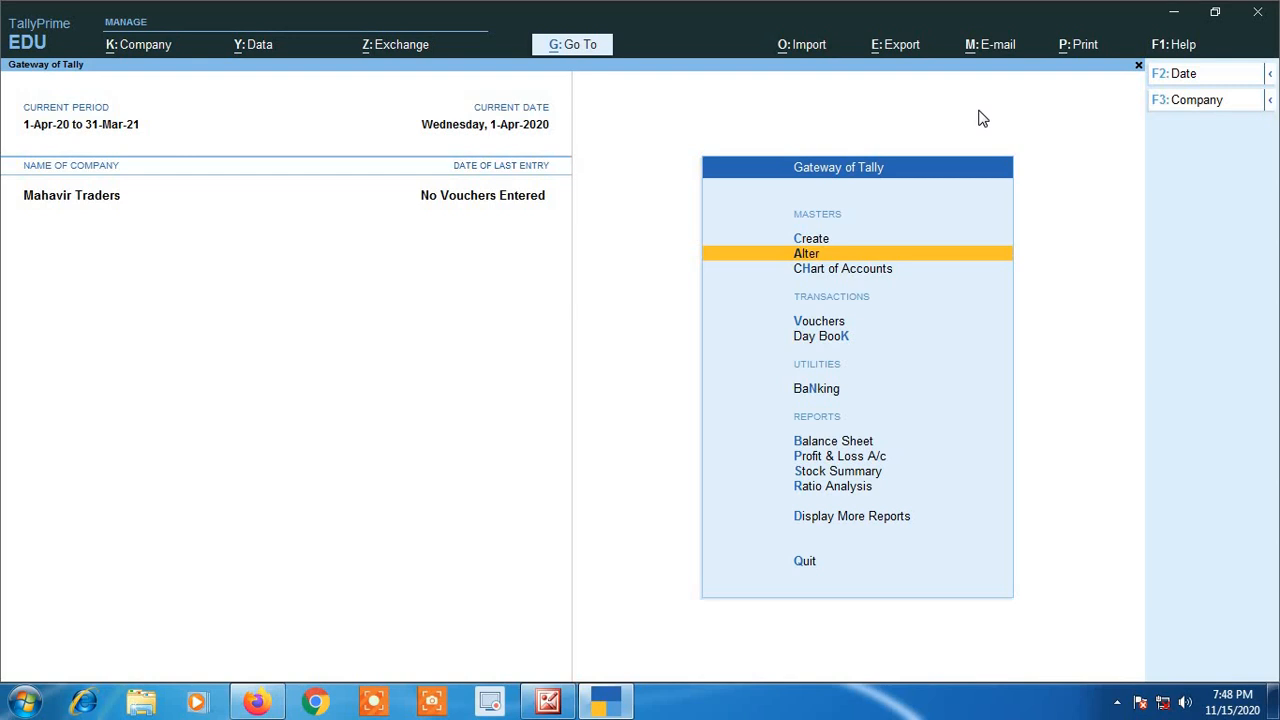
Open the company features of Mahavir Traders for viewing and leave them without saving.
{"action": "left_click", "coordinate": [149, 49]}
{"action": "left_click", "coordinate": [167, 311]}
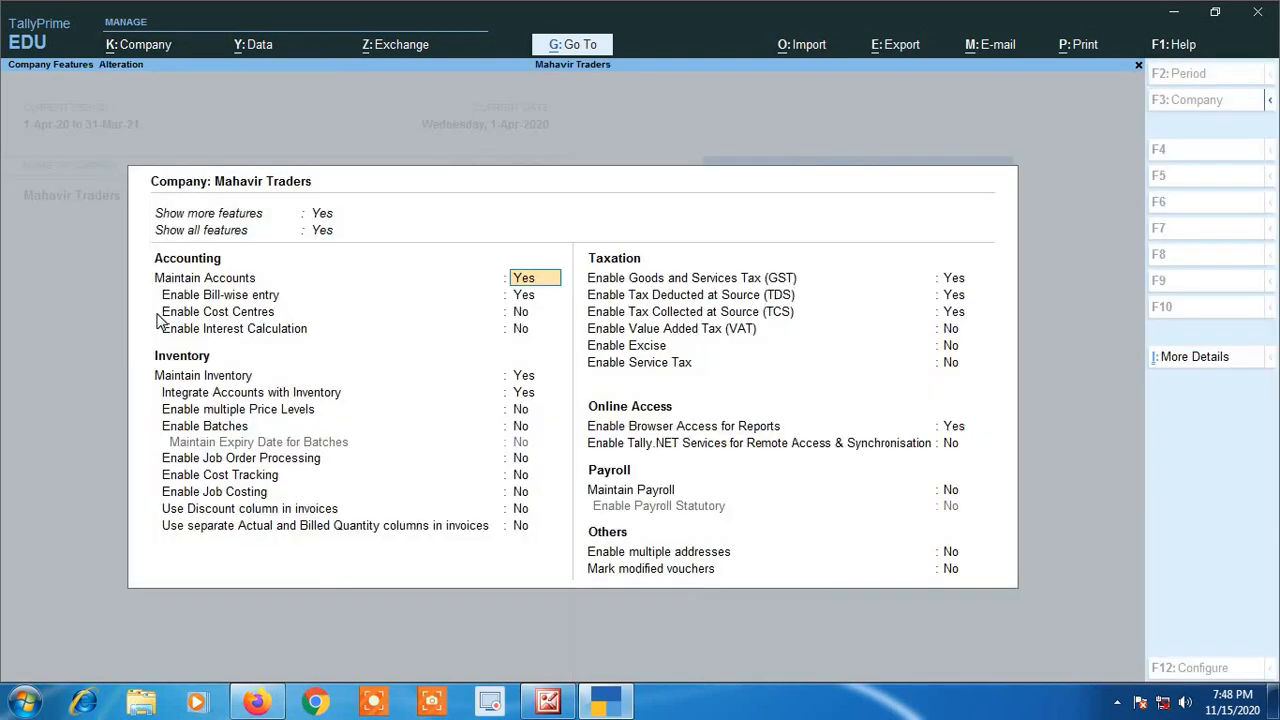
{"action": "key", "text": "Escape"}
{"action": "key", "text": "Escape"}
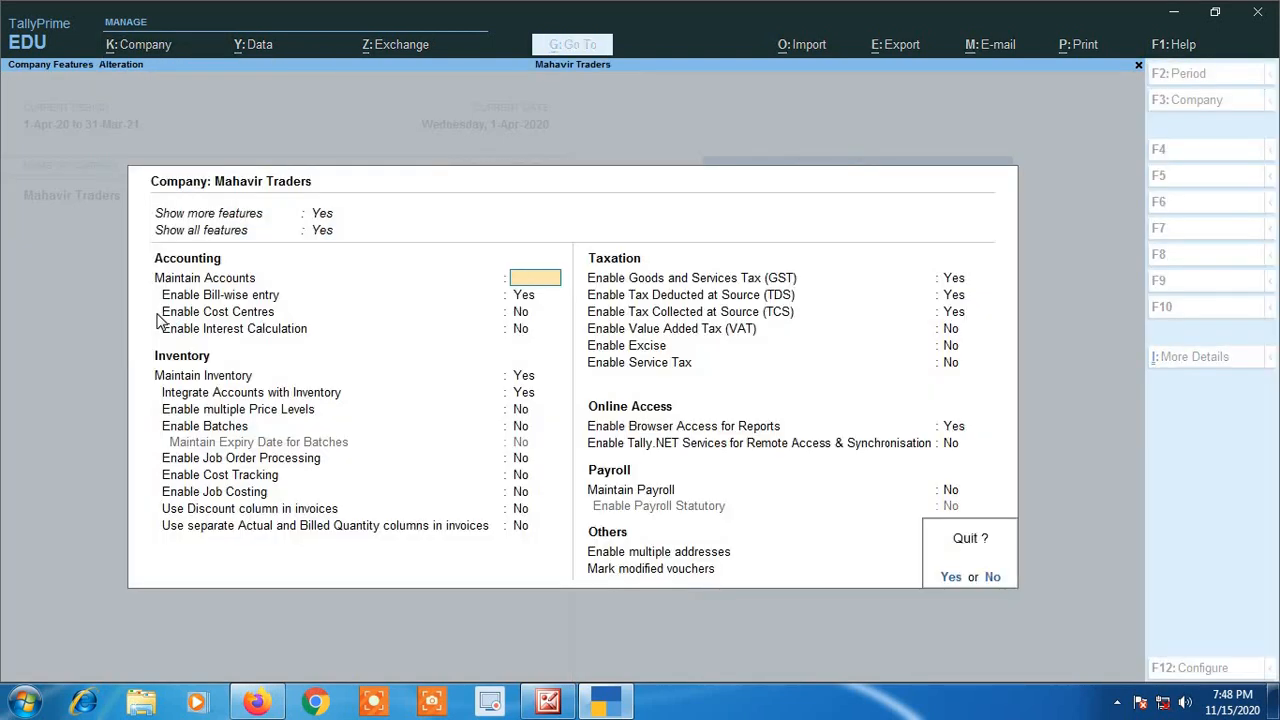
{"action": "key", "text": "y"}
{"action": "left_click", "coordinate": [163, 49]}
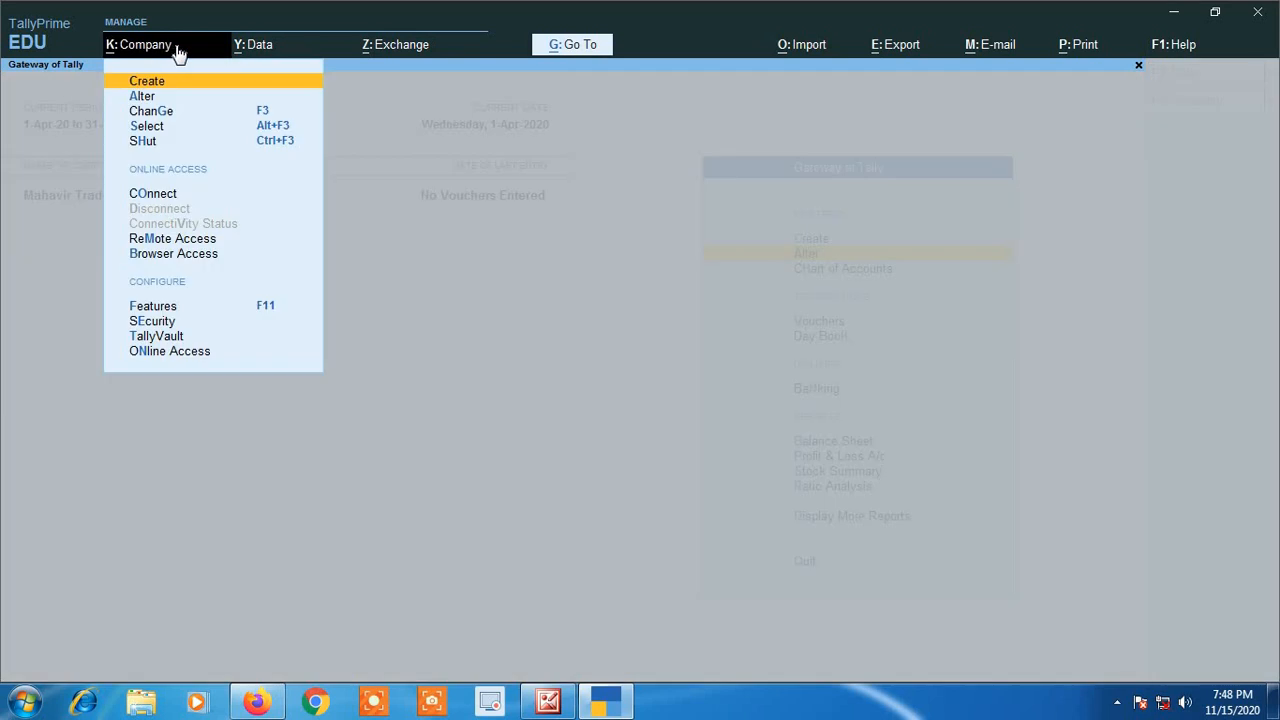
{"action": "key", "text": "Down"}
{"action": "key", "text": "Down"}
{"action": "key", "text": "Down"}
{"action": "key", "text": "Down"}
{"action": "key", "text": "Down"}
{"action": "key", "text": "Down"}
{"action": "key", "text": "Down"}
{"action": "key", "text": "Down"}
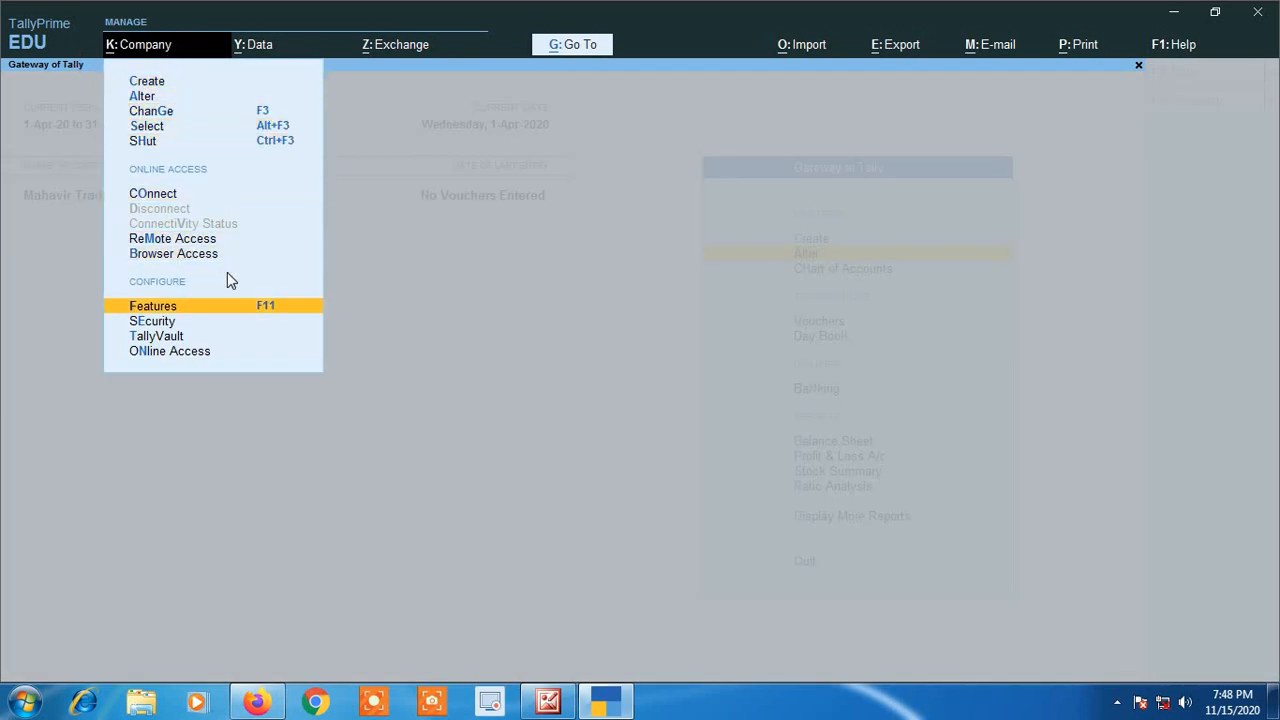
{"action": "left_click", "coordinate": [290, 311]}
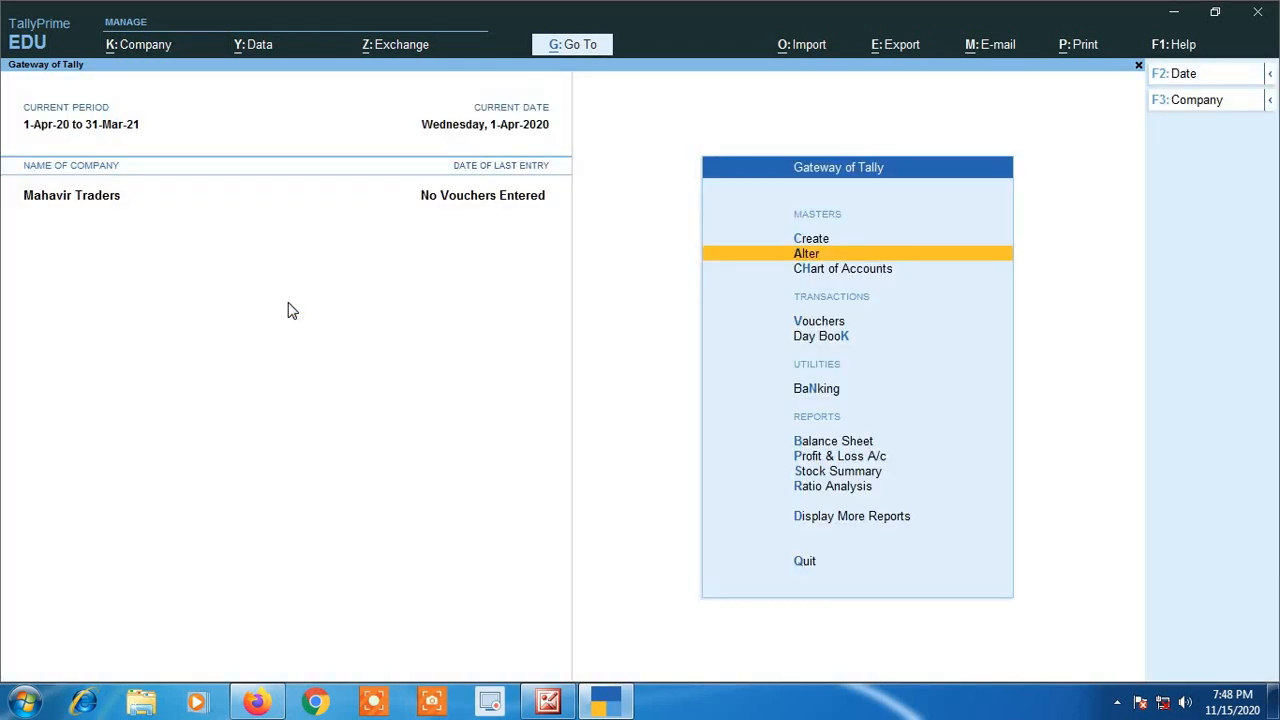
Reopen the company's GST details and accept Madhya Pradesh as state, Regular registration and 1-Apr-20 as the applicable date.
{"action": "key", "text": "F11"}
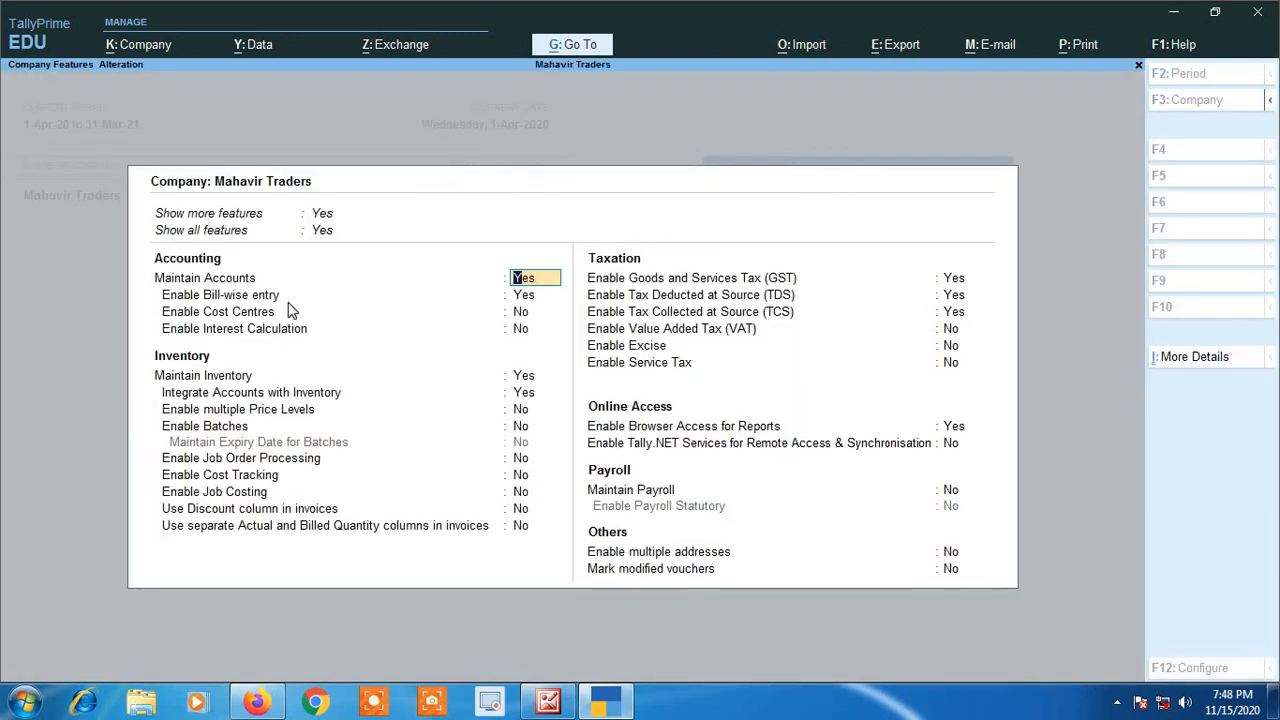
{"action": "left_click", "coordinate": [943, 281]}
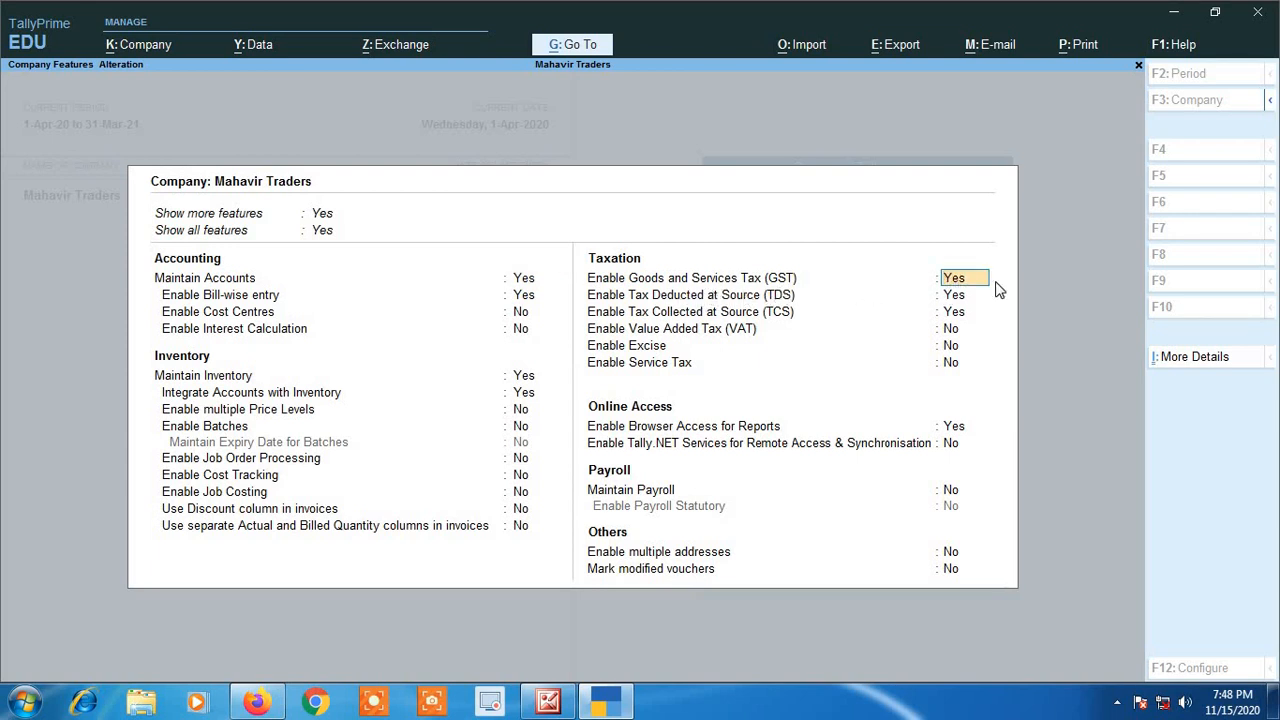
{"action": "key", "text": "Return"}
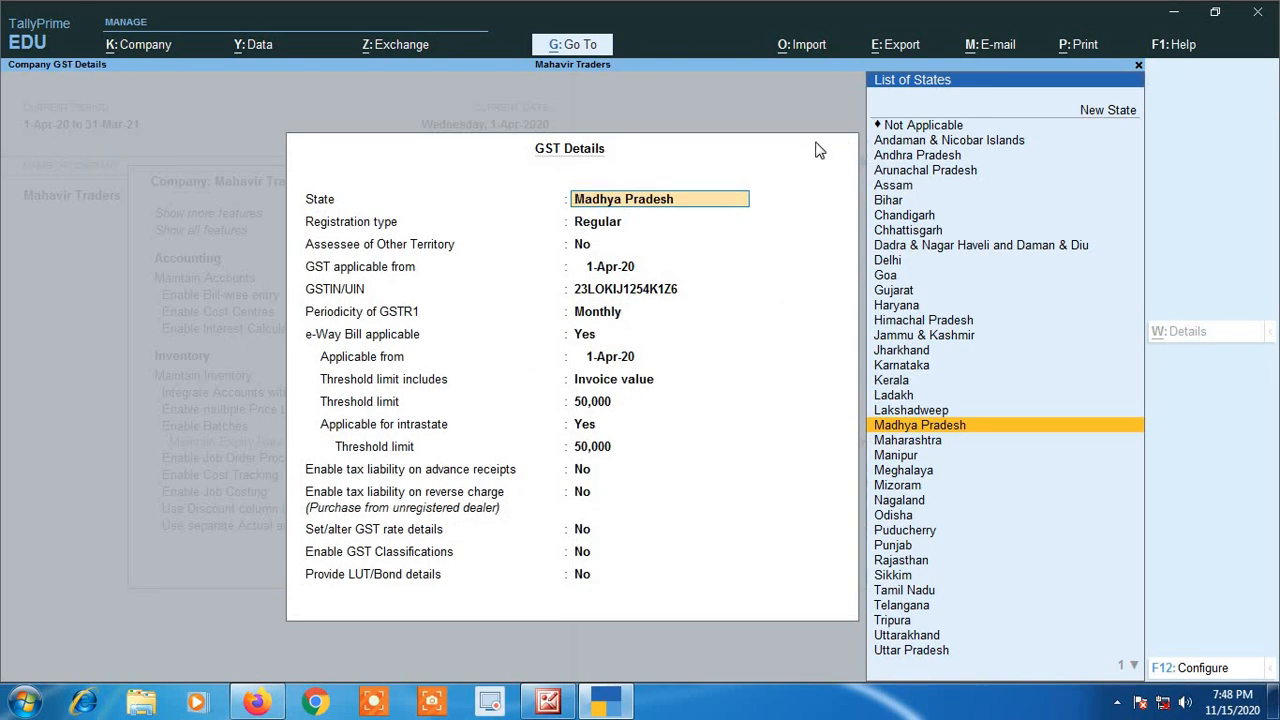
{"action": "key", "text": "Down"}
{"action": "key", "text": "Down"}
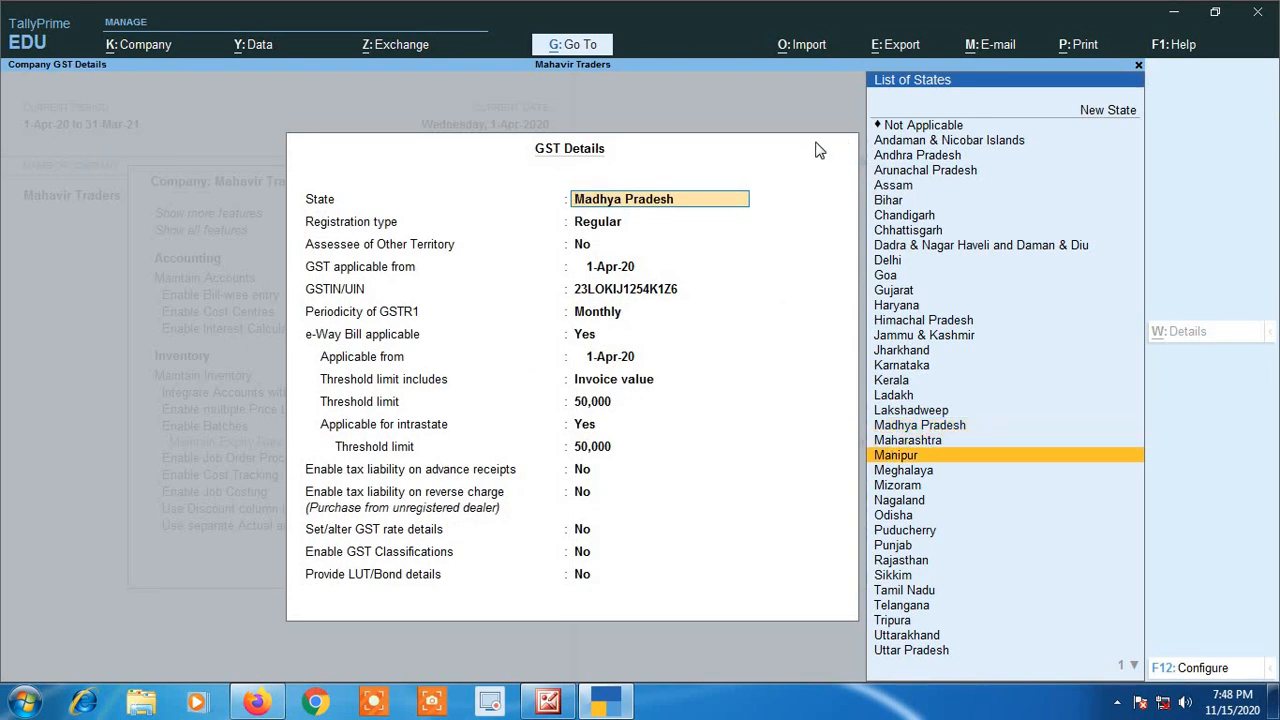
{"action": "key", "text": "Up"}
{"action": "key", "text": "Up"}
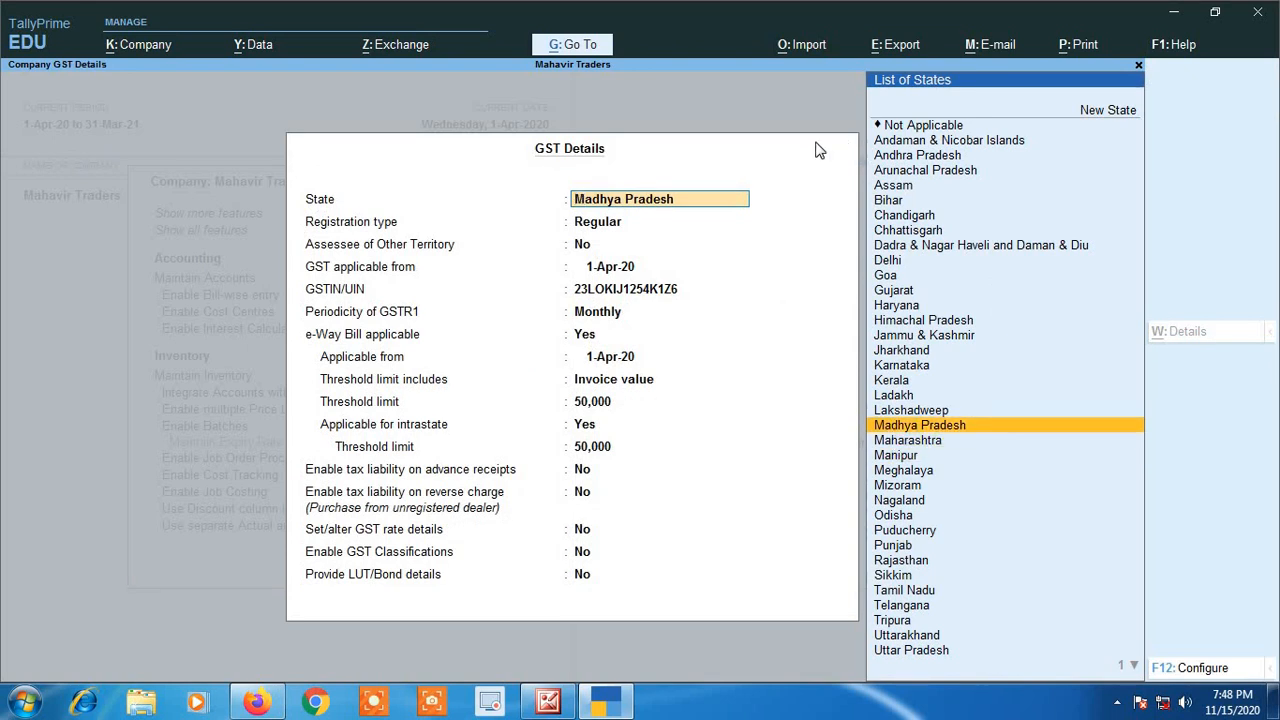
{"action": "key", "text": "Return"}
{"action": "key", "text": "Return"}
{"action": "key", "text": "Return"}
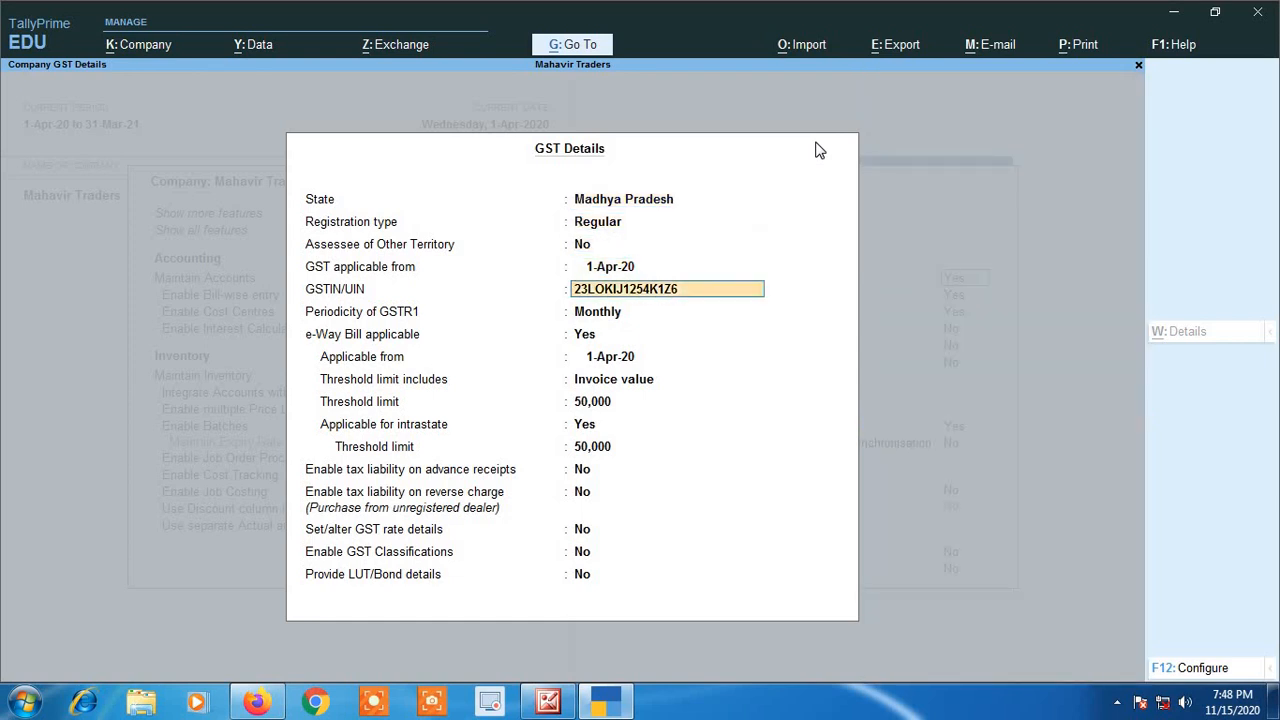
Keep the GSTIN, Monthly GSTR1 periodicity and e-Way Bill applicable from 1-Apr-20 with the threshold limit based on Invoice value.
{"action": "key", "text": "Return"}
{"action": "key", "text": "Return"}
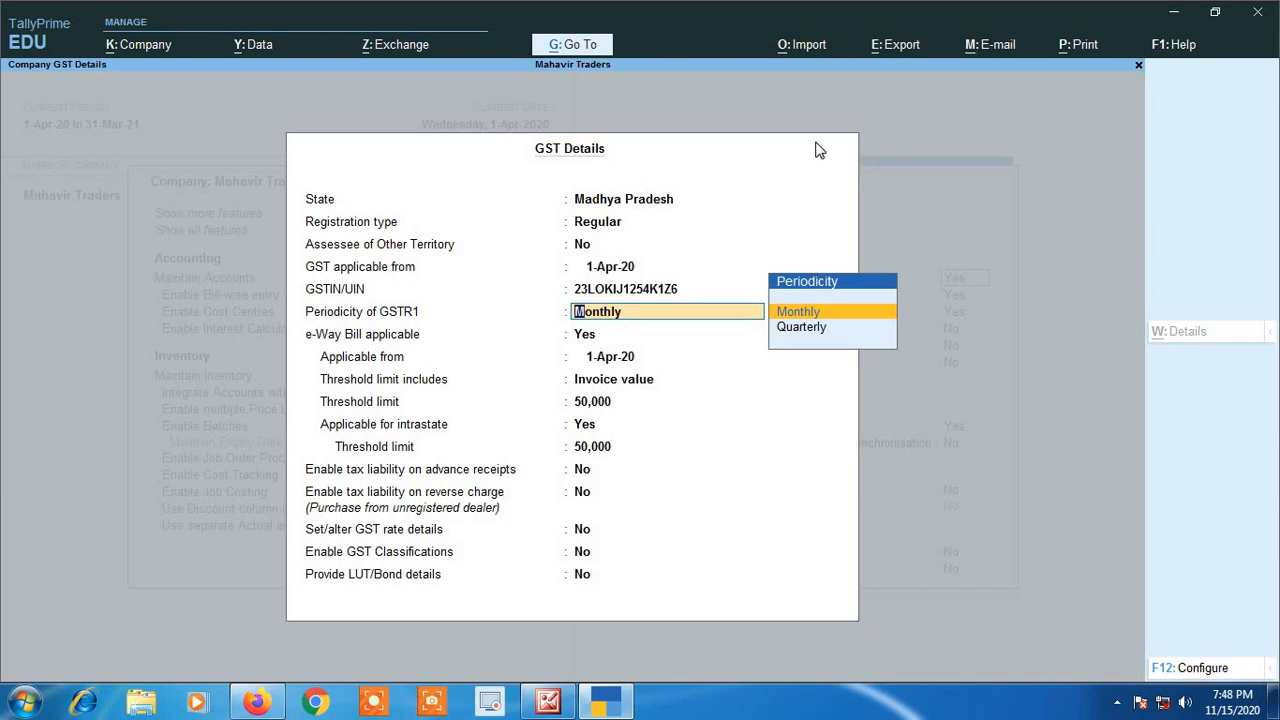
{"action": "key", "text": "BackSpace"}
{"action": "key", "text": "Return"}
{"action": "key", "text": "Return"}
{"action": "key", "text": "Return"}
{"action": "key", "text": "Return"}
{"action": "key", "text": "Return"}
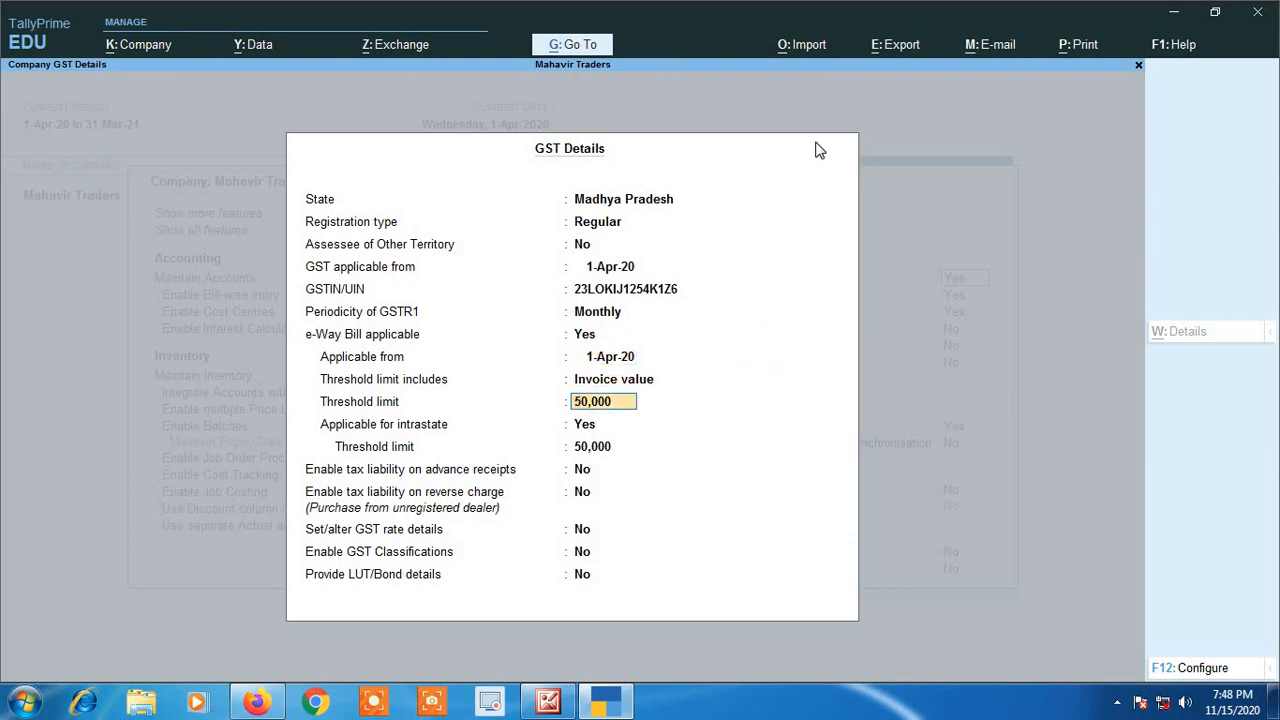
Accept the 50,000 e-Way Bill threshold limits, including intrastate, and keep the remaining GST options at No.
{"action": "key", "text": "Return"}
{"action": "key", "text": "Return"}
{"action": "key", "text": "Return"}
{"action": "key", "text": "Return"}
{"action": "key", "text": "Return"}
{"action": "key", "text": "Return"}
{"action": "key", "text": "Return"}
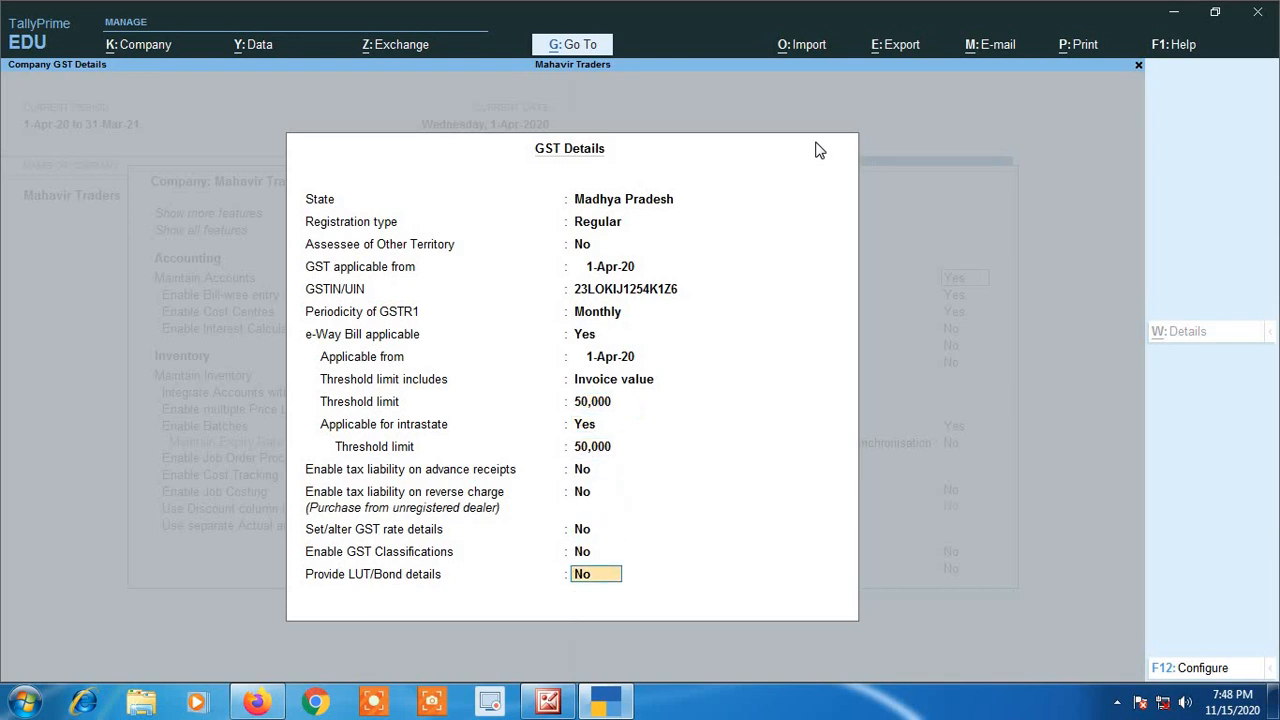
{"action": "key", "text": "Return"}
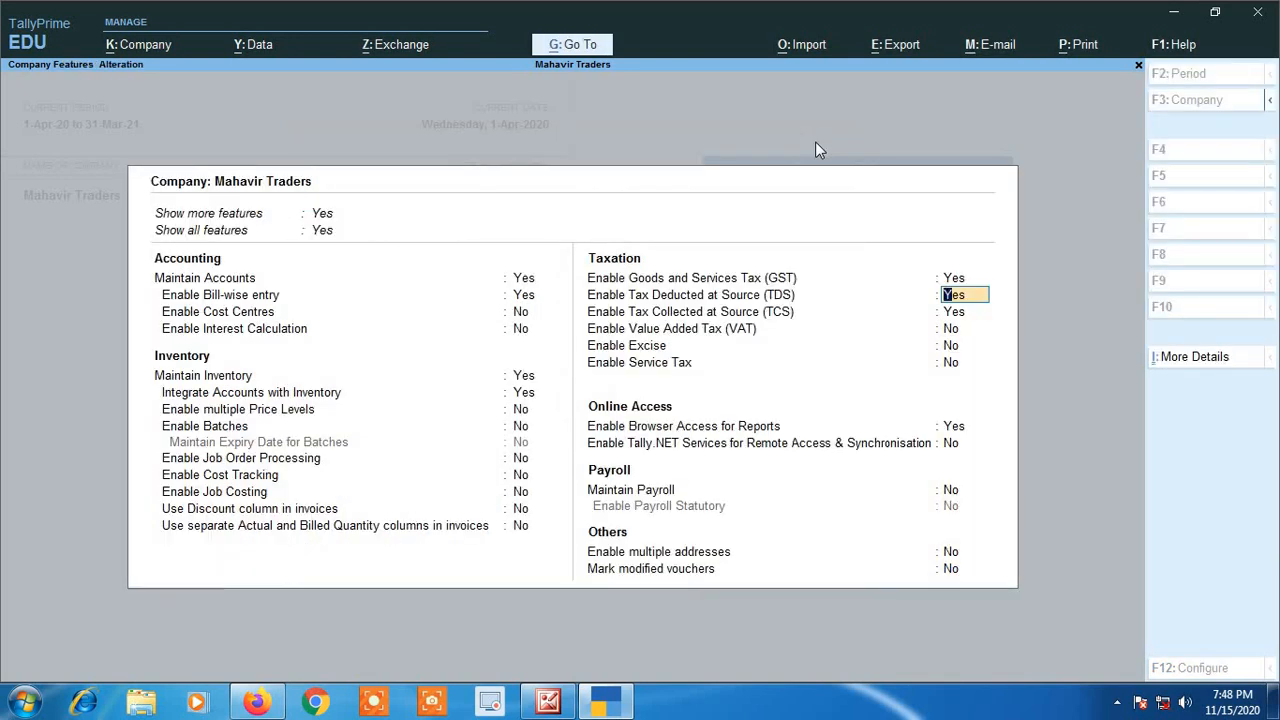
Accept the TDS deductor details with deductor type Company and save the company features.
{"action": "key", "text": "Return"}
{"action": "key", "text": "Return"}
{"action": "key", "text": "Return"}
{"action": "key", "text": "Return"}
{"action": "key", "text": "Return"}
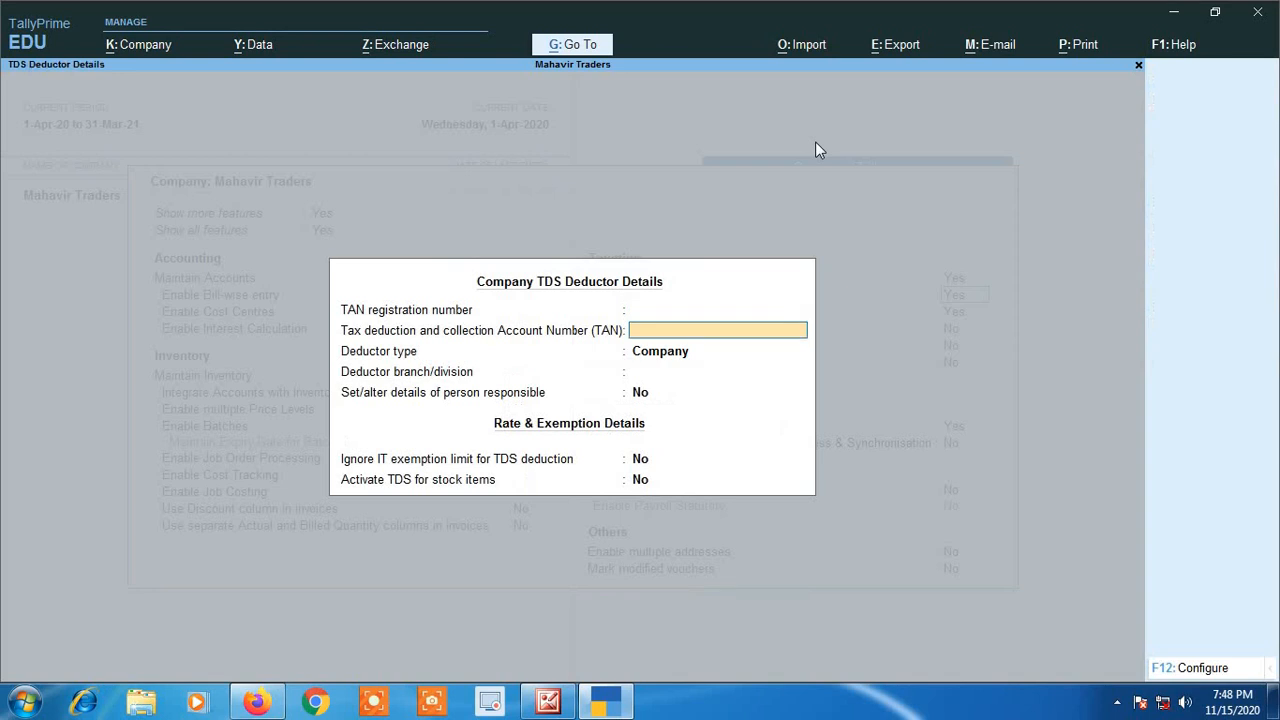
{"action": "key", "text": "Return"}
{"action": "key", "text": "Return"}
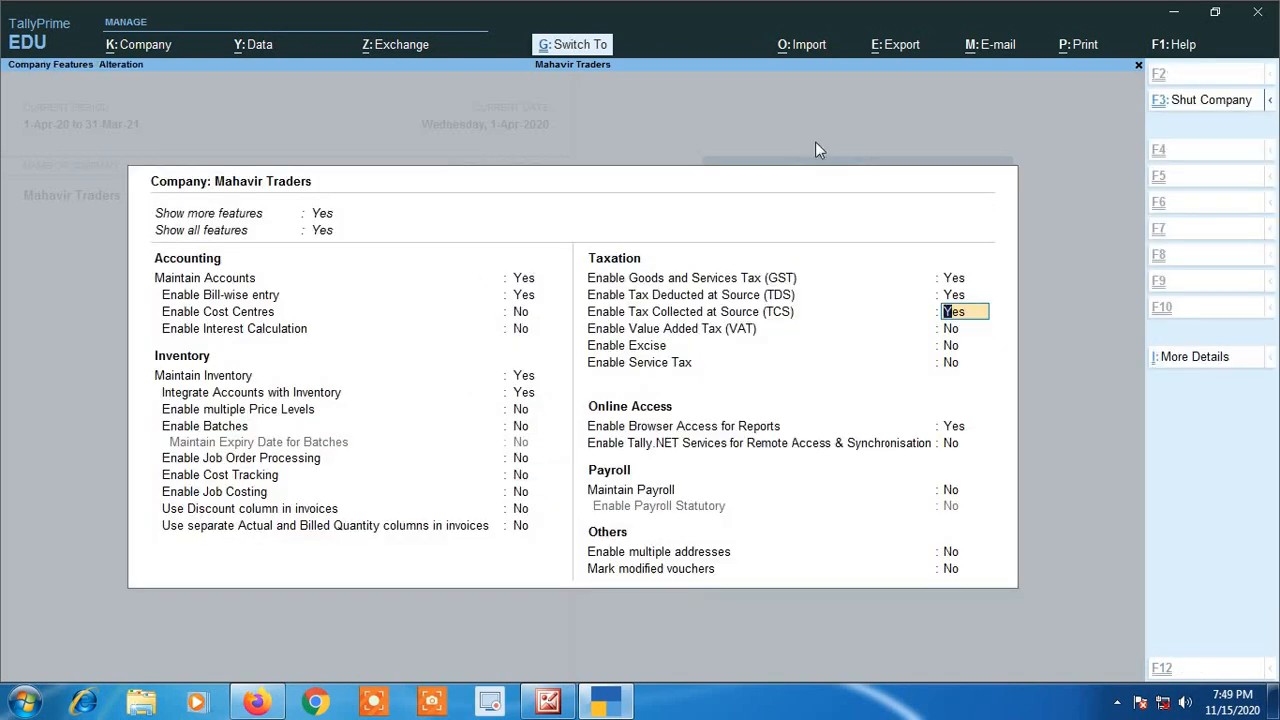
{"action": "key", "text": "ctrl+a"}
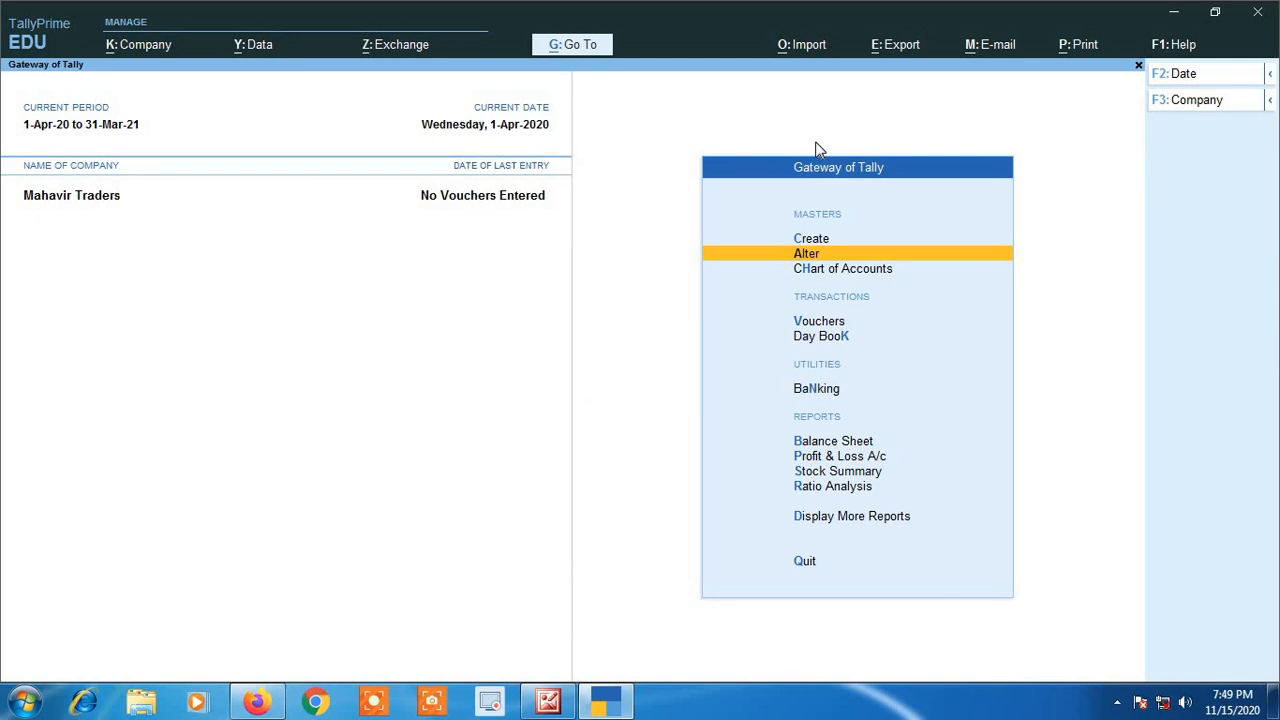